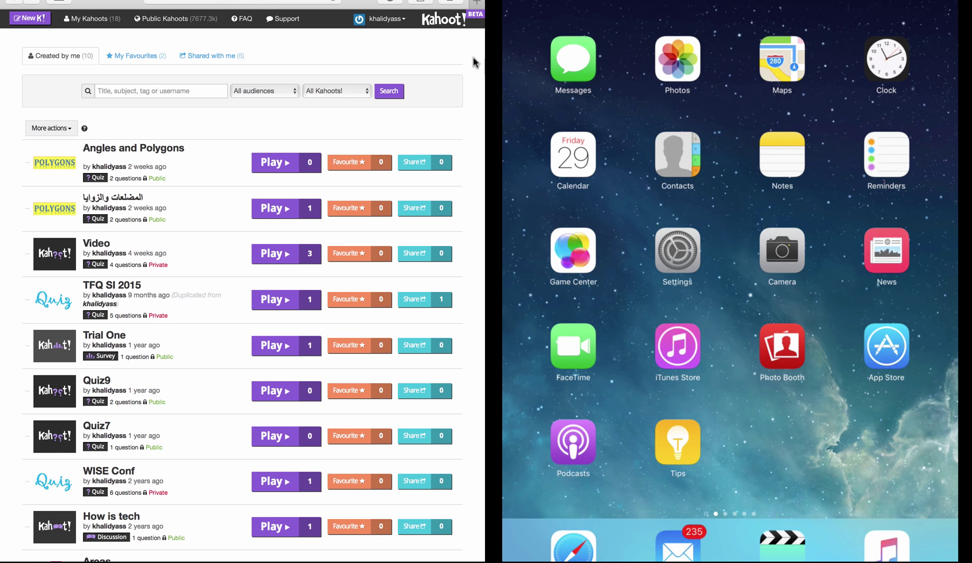
Step: Focus the Kahoot browser window showing the My Kahoots list with Angles and Polygons
mouse_move(638, 57)
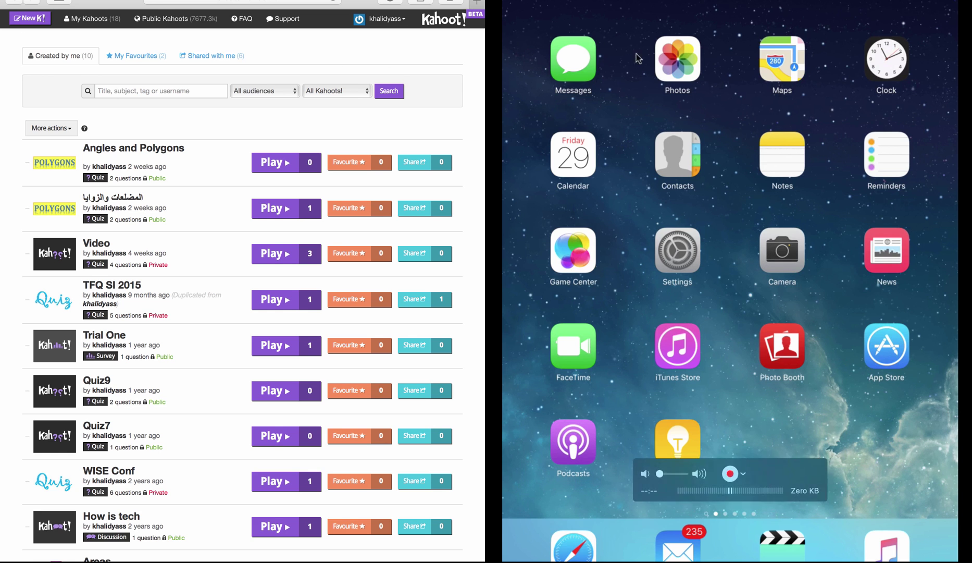
left_click(338, 54)
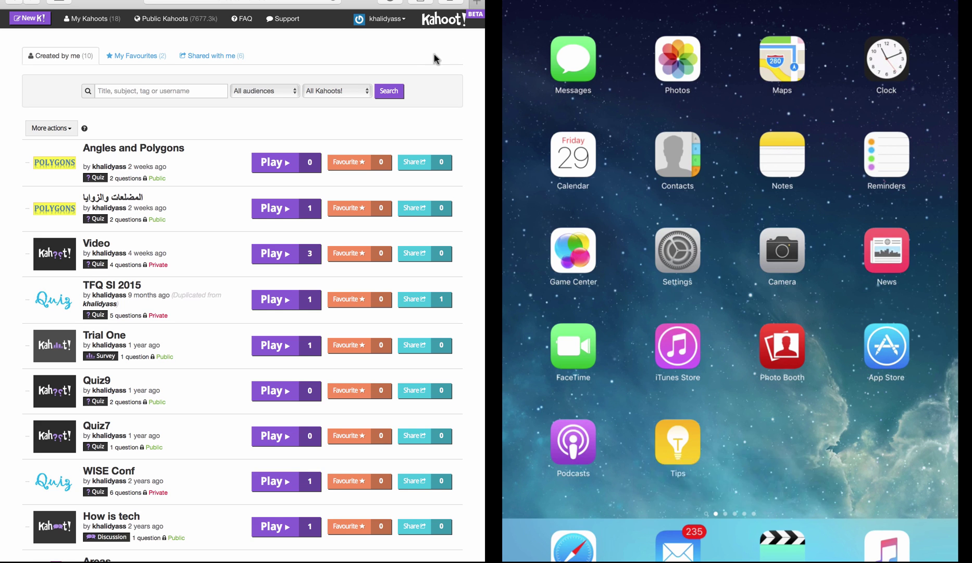
mouse_move(508, 50)
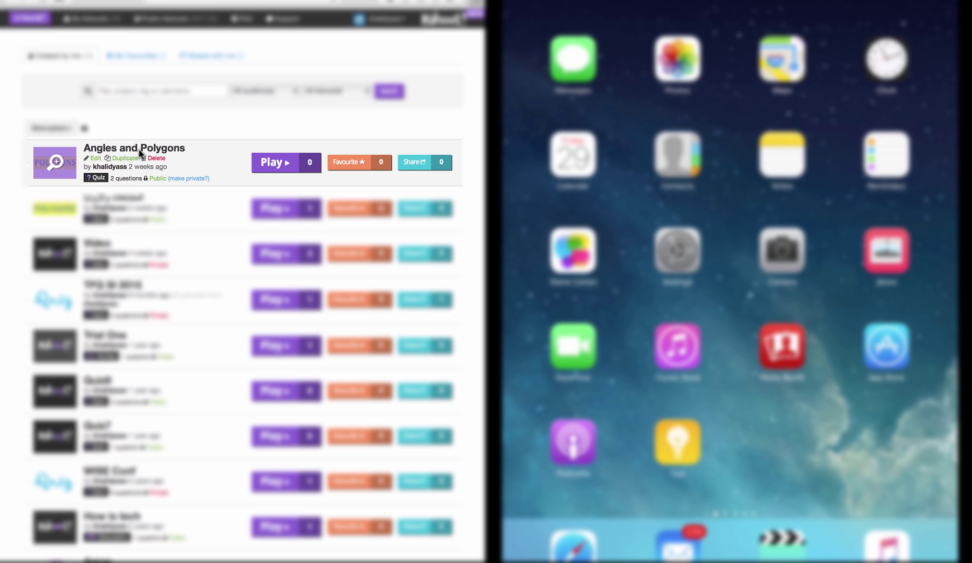
Step: Launch the Angles and Polygons quiz and scroll down to its settings
left_click(275, 165)
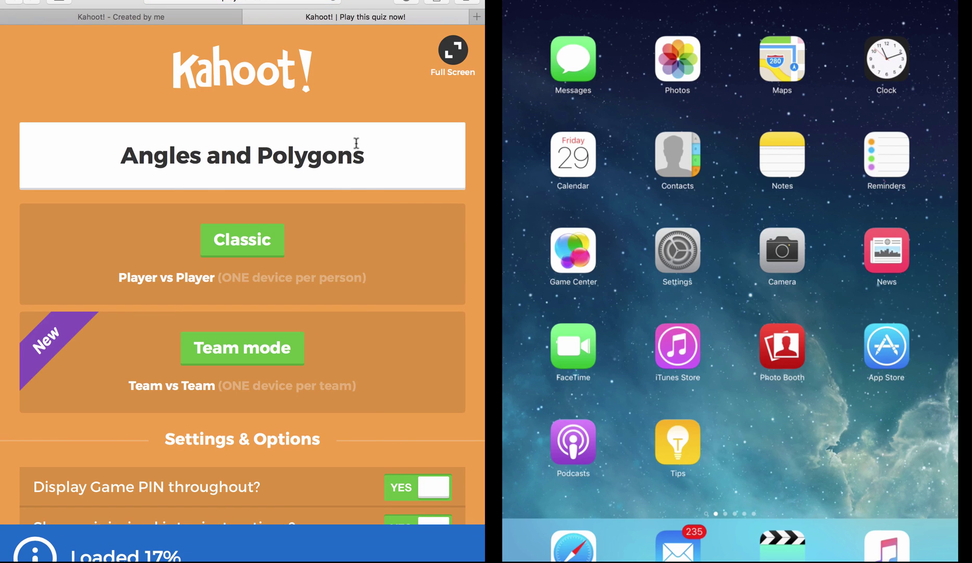
scroll(404, 302, "down", 3)
scroll(404, 300, "down", 2)
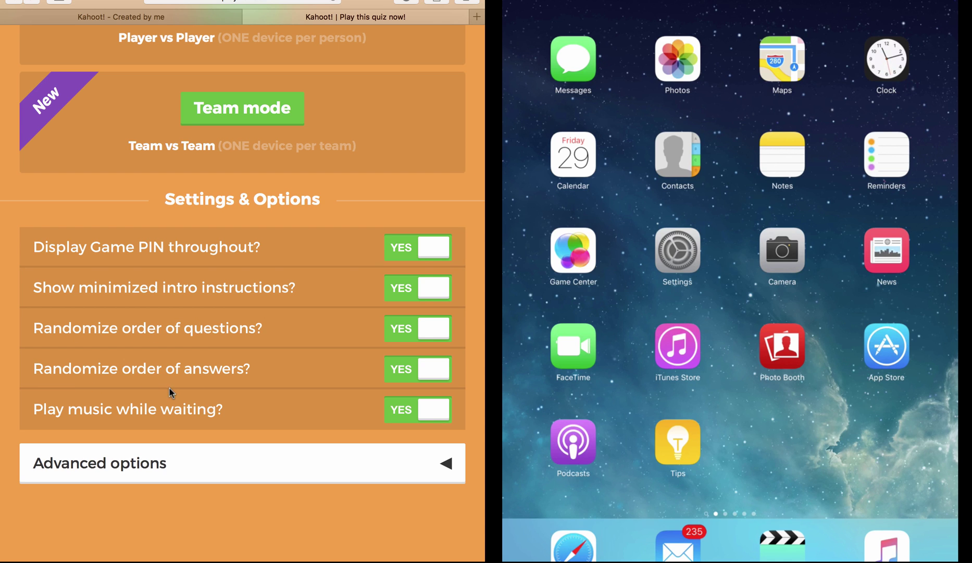
Step: Toggle question and answer order randomizing off and back on, leaving both on YES
left_click(403, 328)
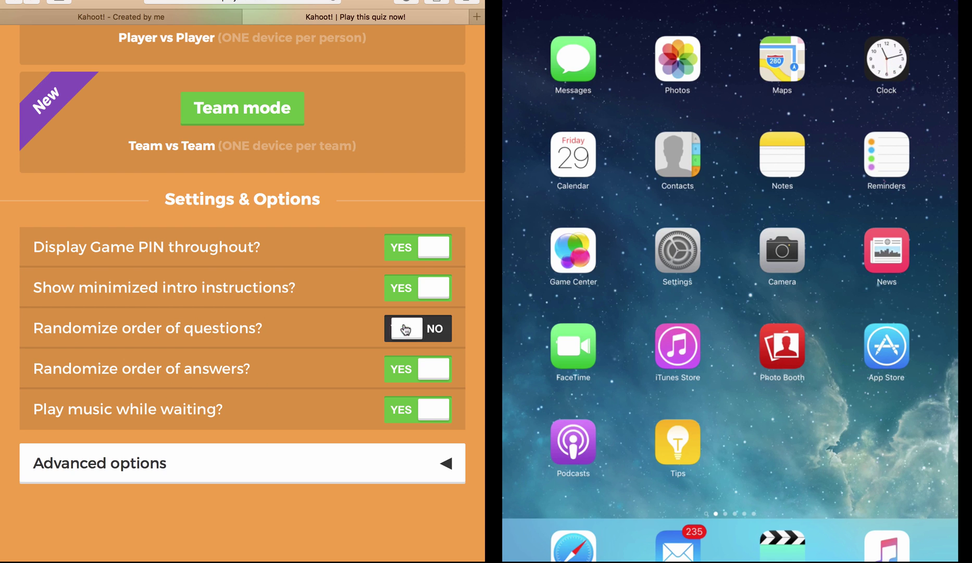
left_click(403, 382)
left_click(434, 332)
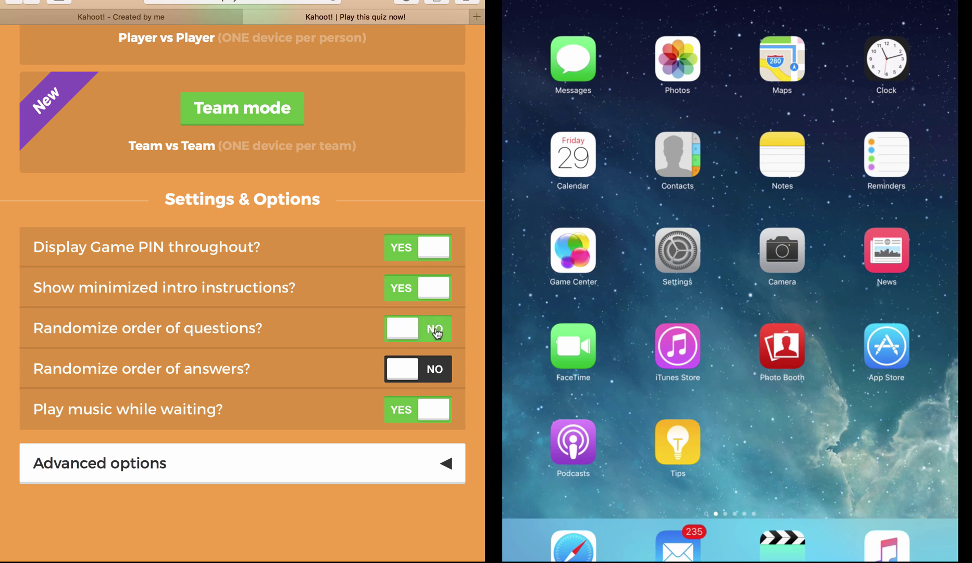
left_click(437, 371)
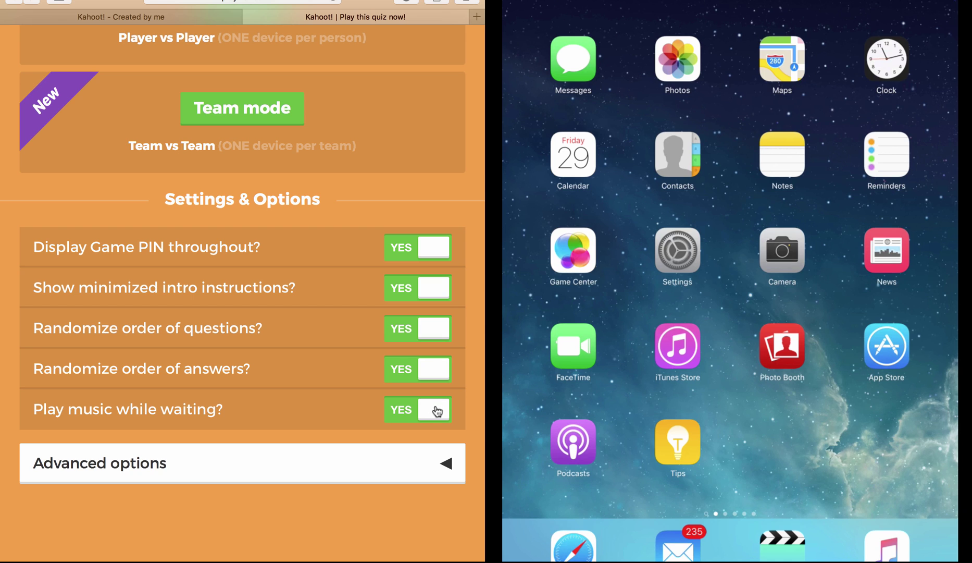
left_click(447, 469)
scroll(447, 469, "down", 3)
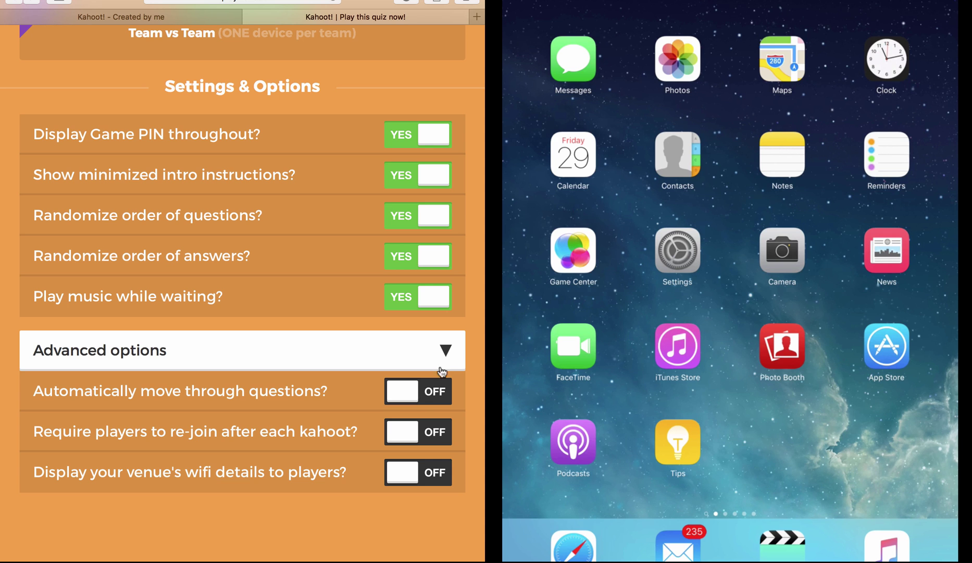
left_click(446, 350)
scroll(409, 244, "up", 5)
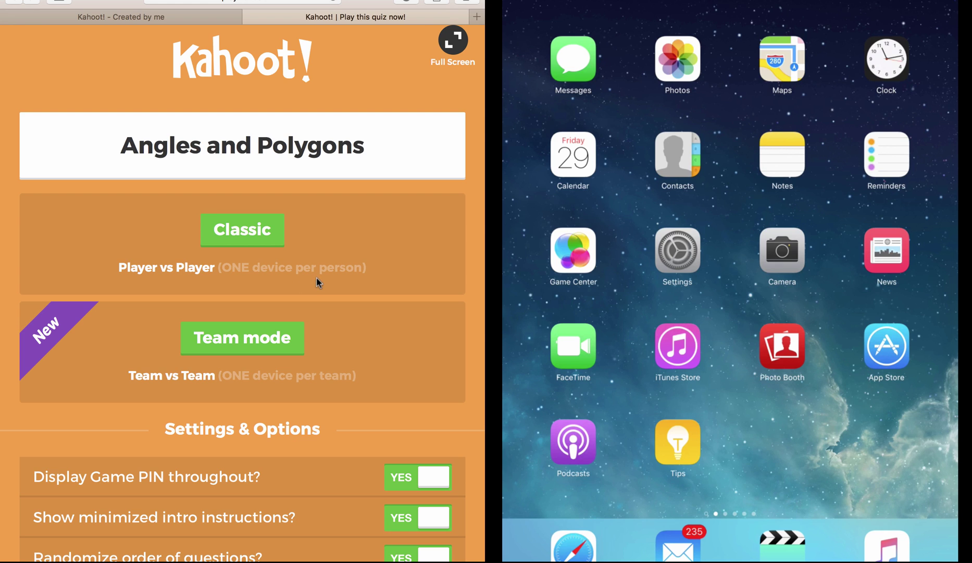
Step: Start a Classic game and lower the computer's volume by three steps
left_click(248, 234)
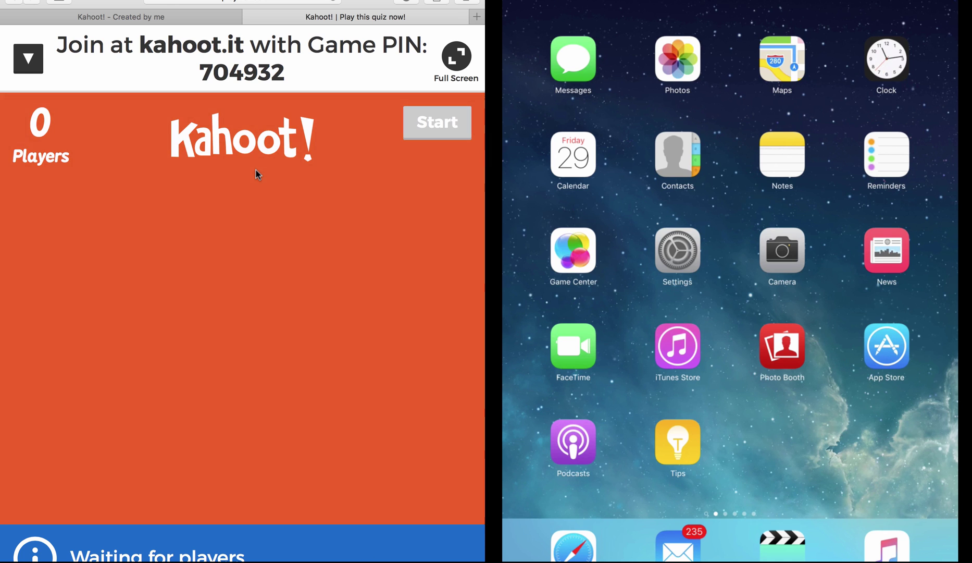
key("XF86AudioLowerVolume")
key("XF86AudioLowerVolume")
key("XF86AudioLowerVolume")
key("XF86AudioLowerVolume")
key("XF86AudioLowerVolume")
key("XF86AudioLowerVolume")
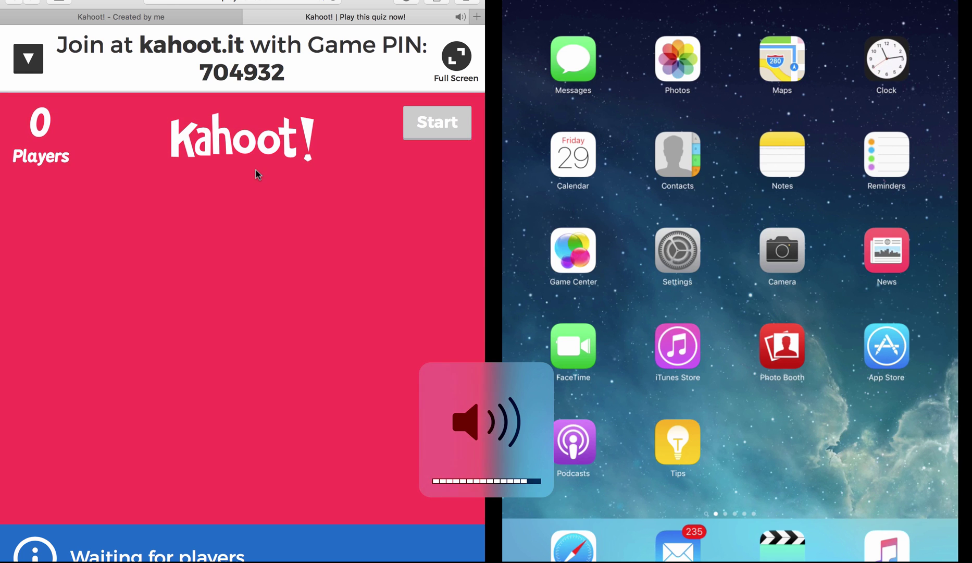
key("XF86AudioLowerVolume")
key("XF86AudioLowerVolume")
key("XF86AudioLowerVolume")
key("XF86AudioLowerVolume")
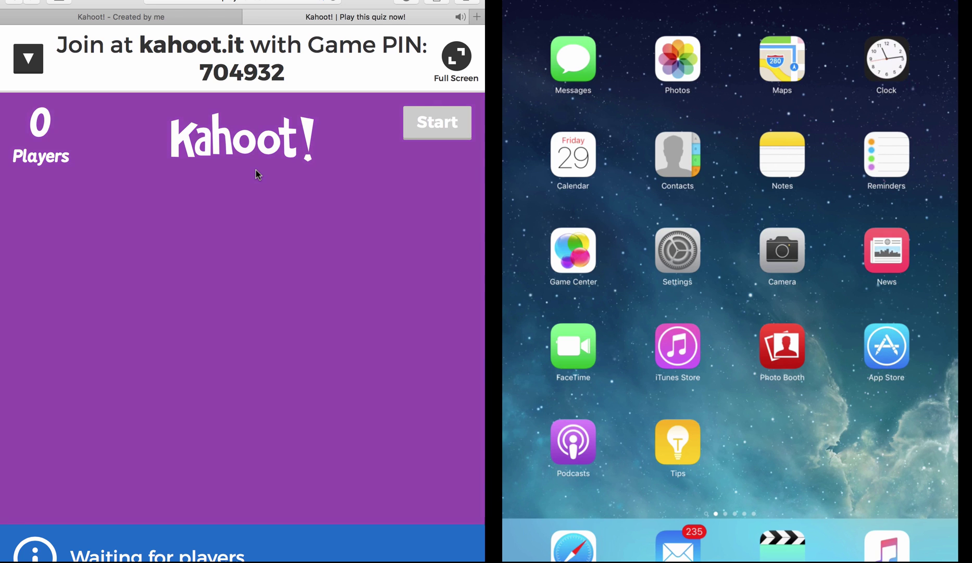
key("XF86AudioLowerVolume")
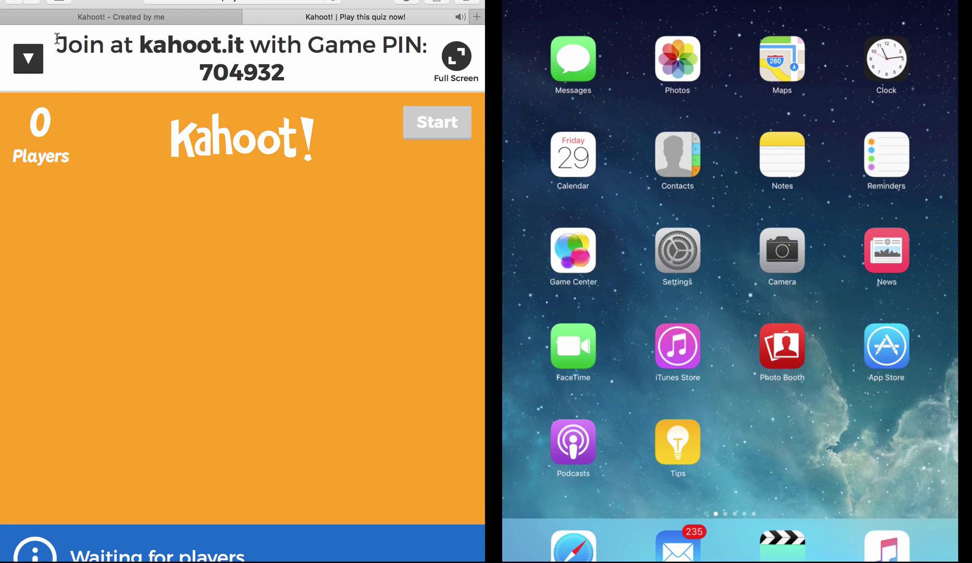
Step: Select the lobby's join instructions line with the PIN, then clear the selection
triple_click(57, 39)
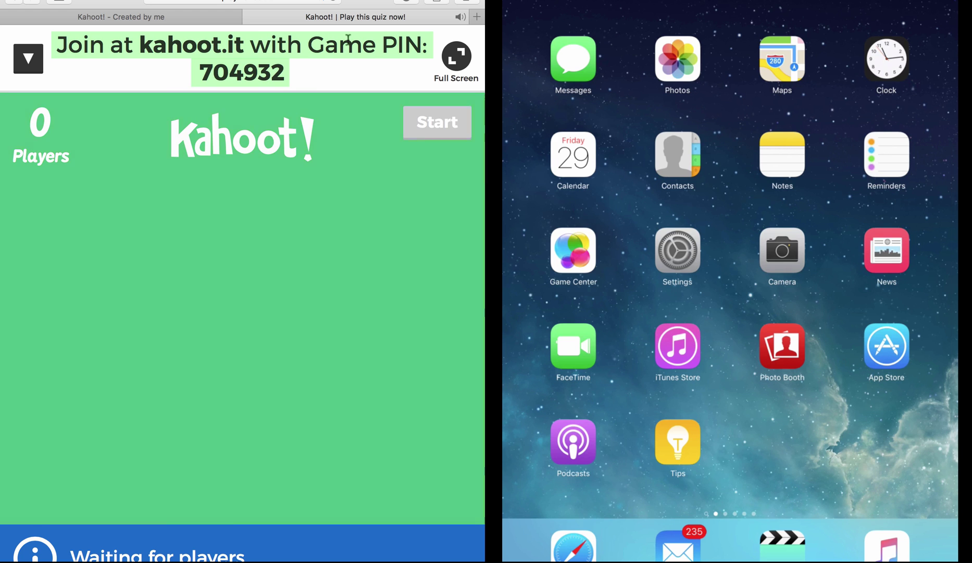
left_click(262, 64)
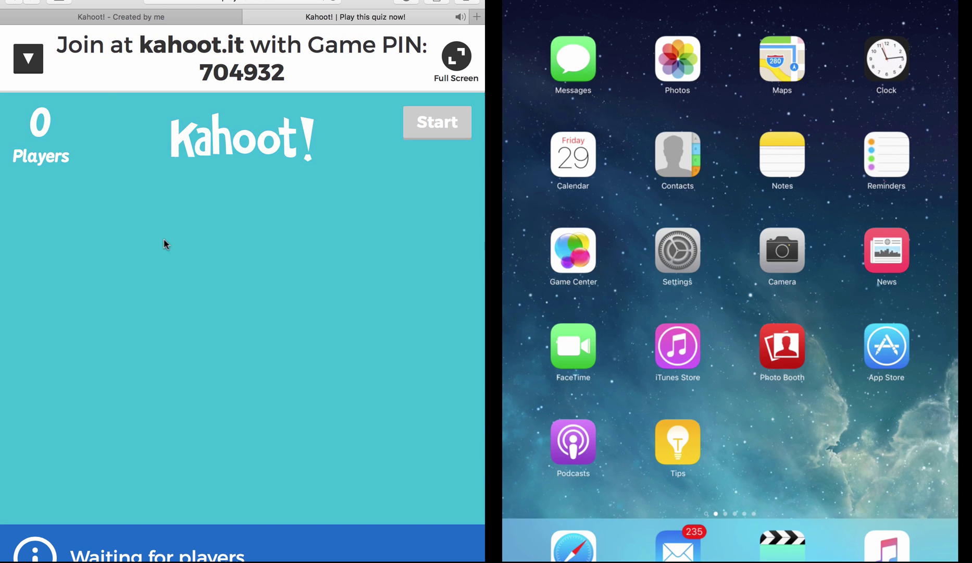
mouse_move(555, 211)
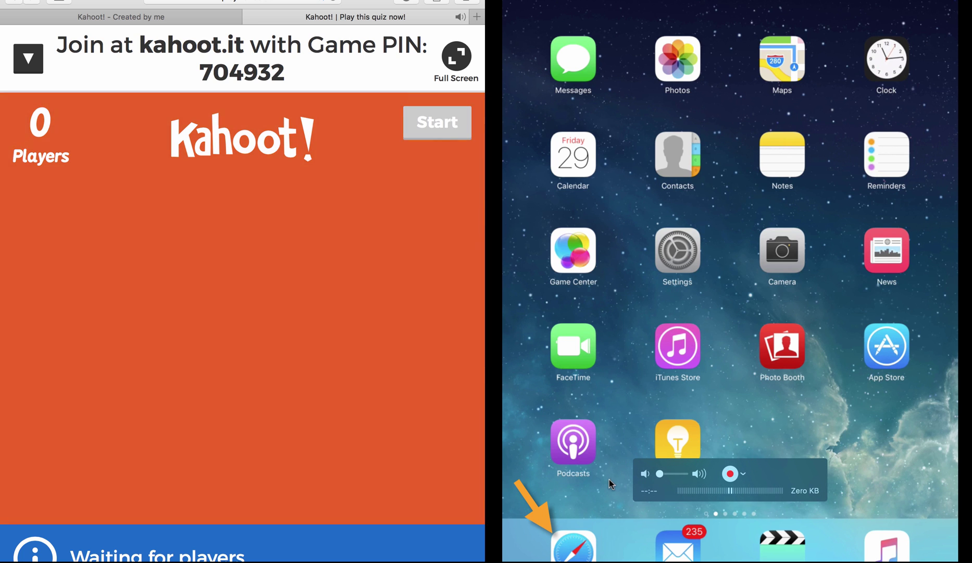
Step: On the iPad, open Safari and go to kahoot.it
left_click(580, 560)
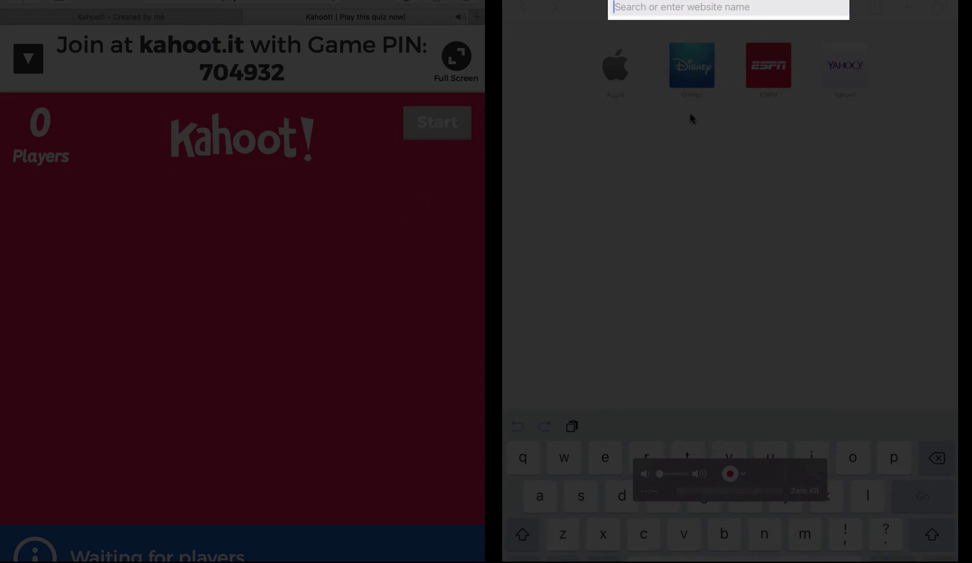
type("ka")
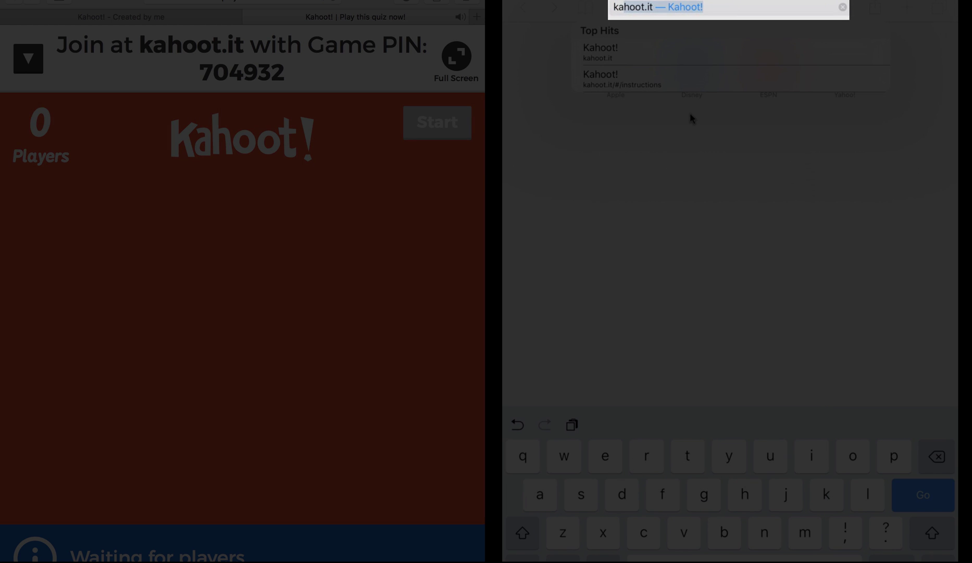
type("hoot")
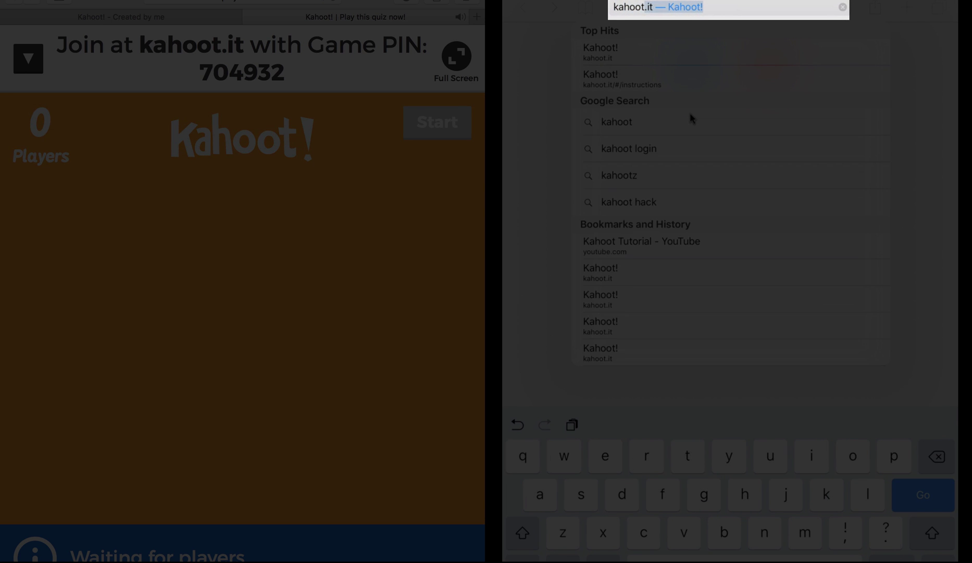
type(".it")
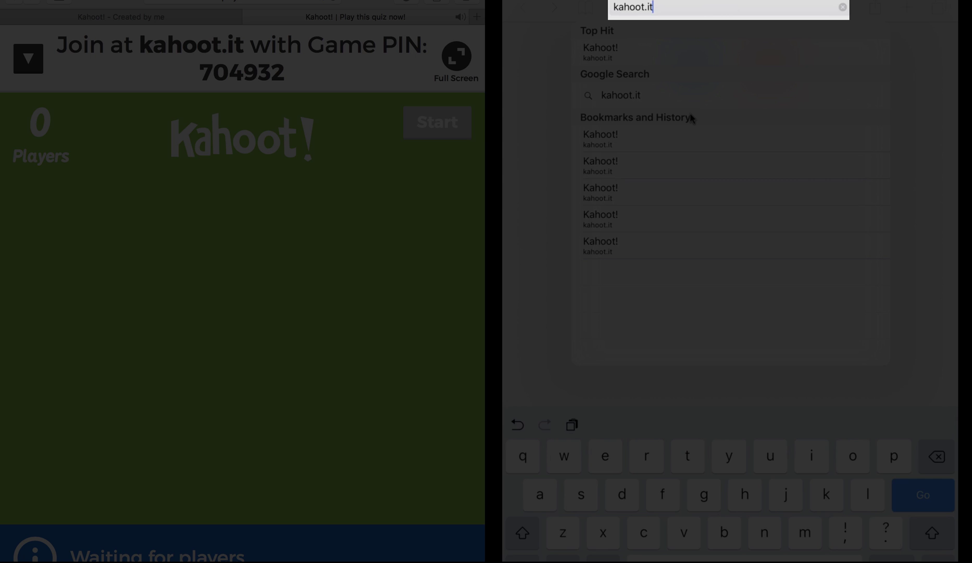
key("Return")
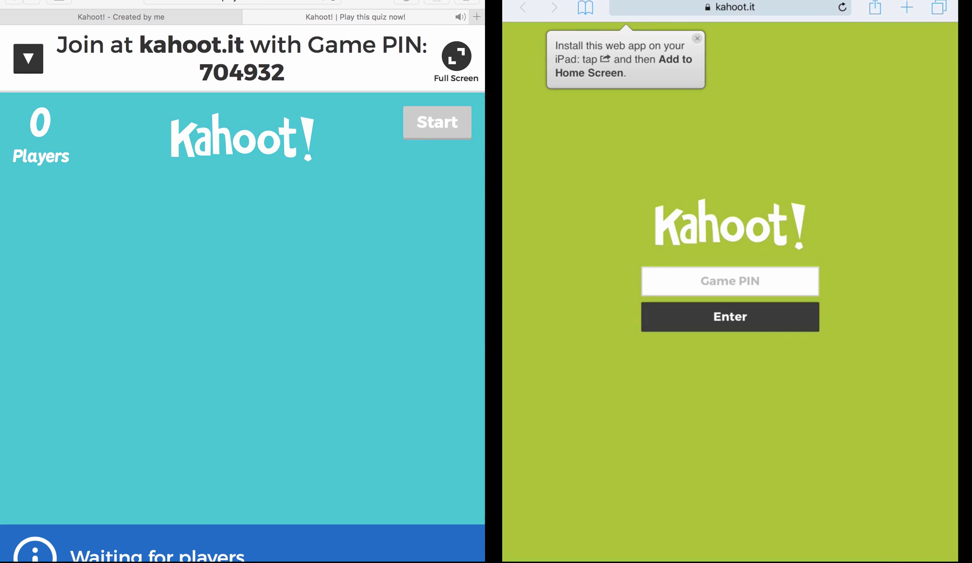
Step: Enter and submit game PIN 704932 on kahoot.it
left_click(730, 280)
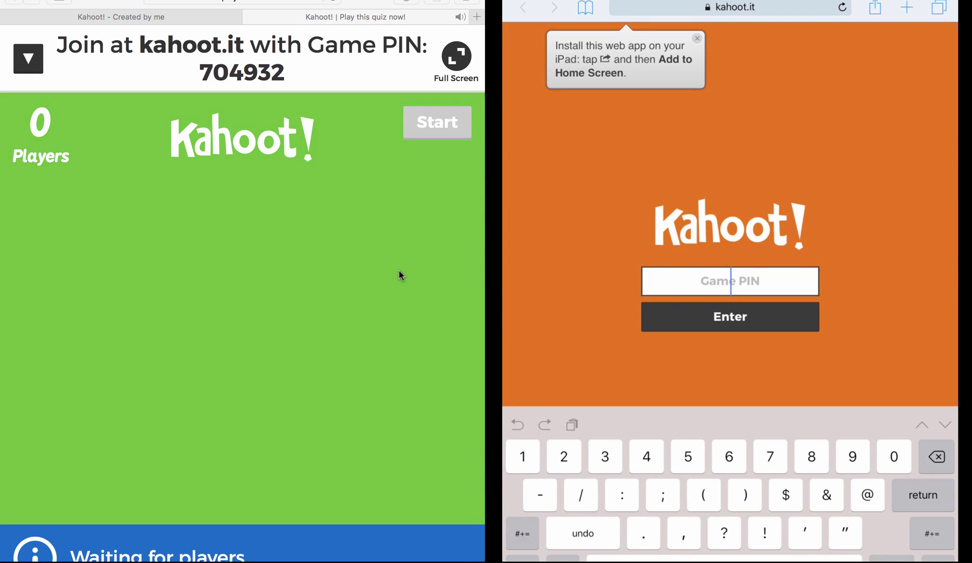
type("7")
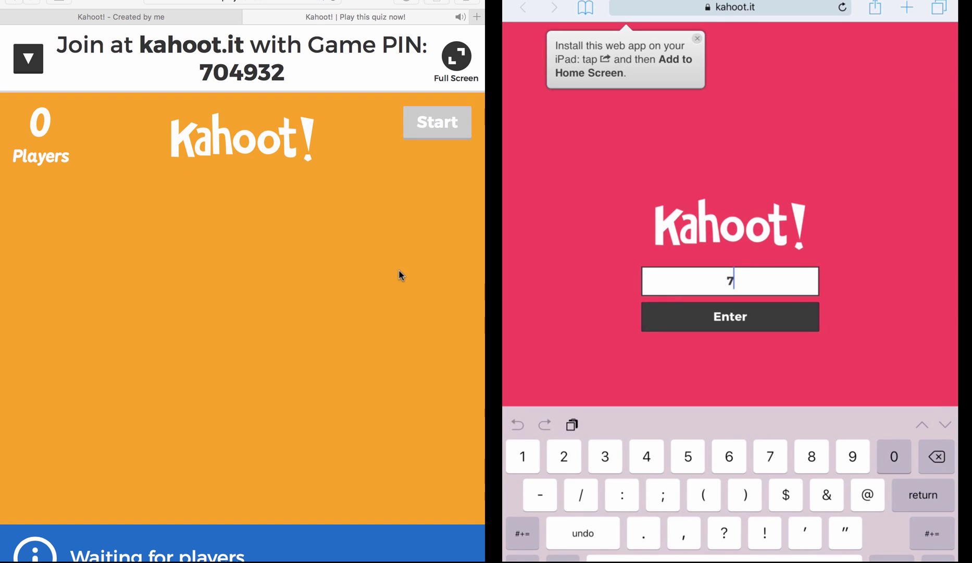
type("049")
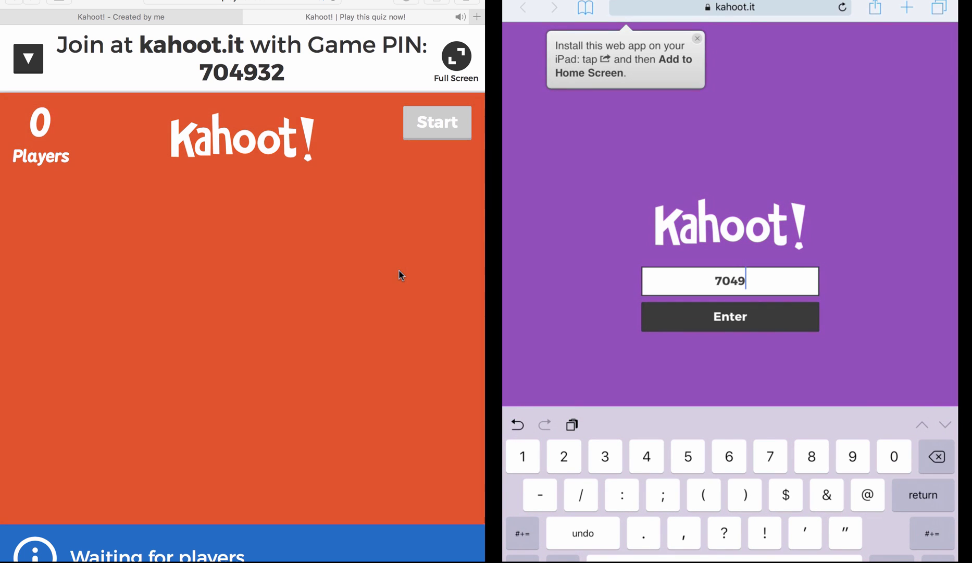
type("32")
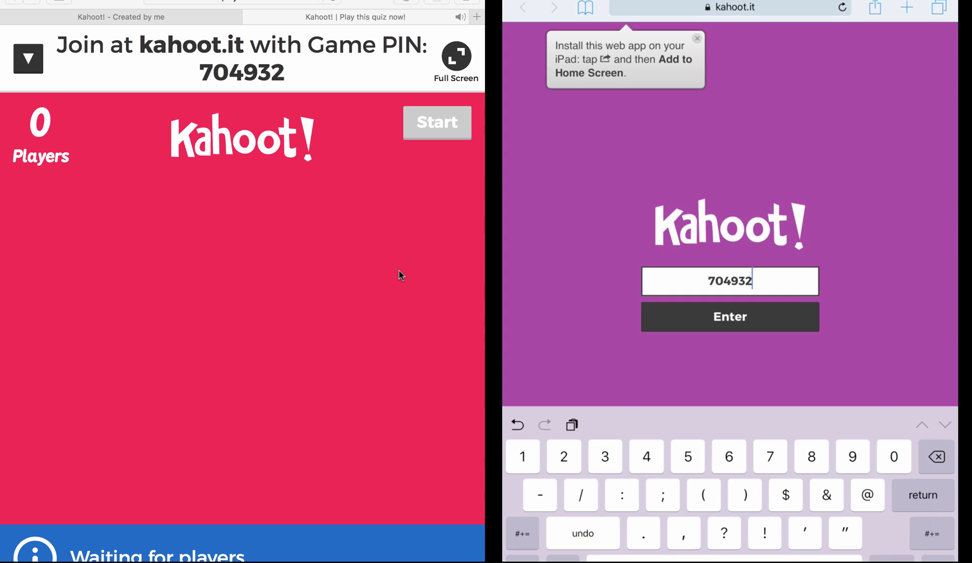
key("Return")
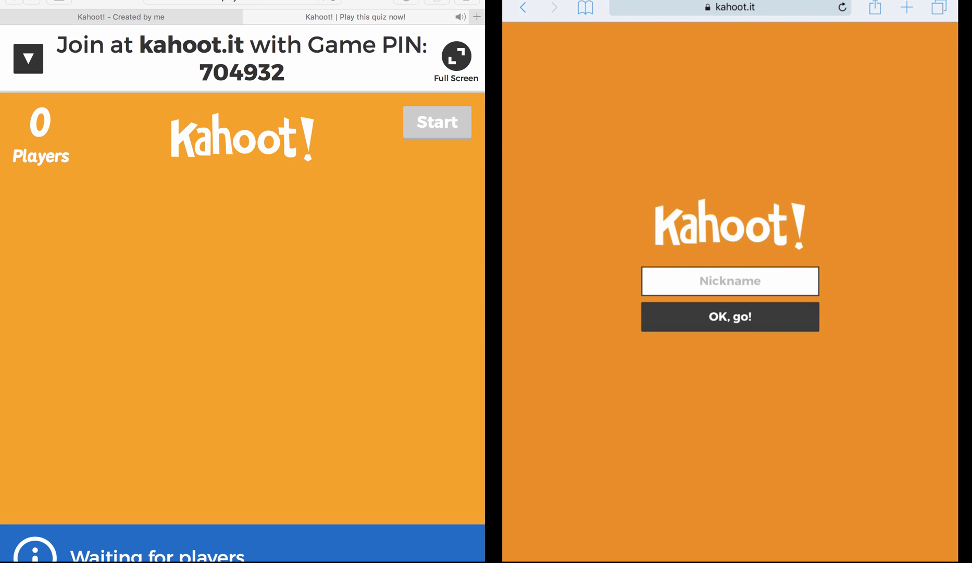
Step: Join the lobby from the iPad with the nickname 'Kingggg'
left_click(730, 281)
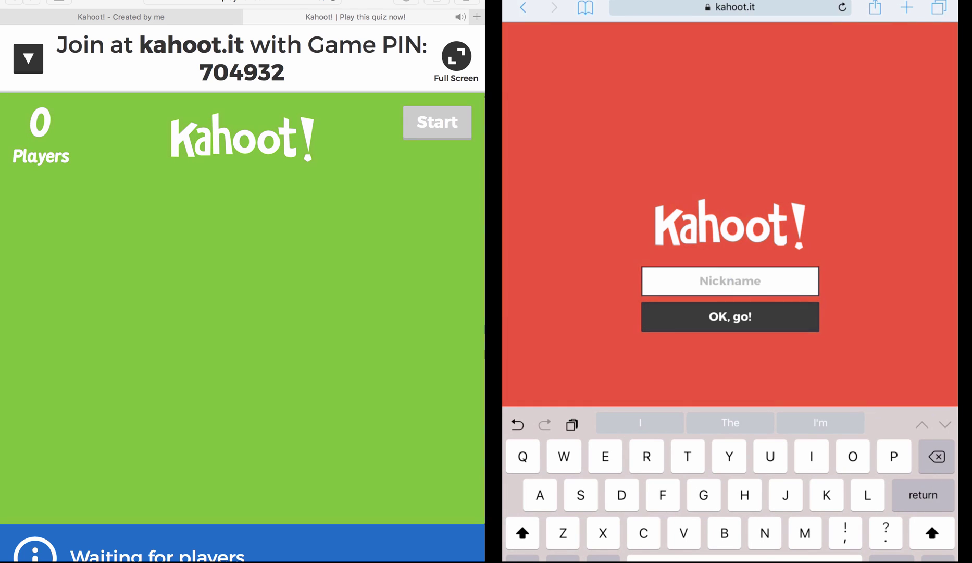
type("Kingggg")
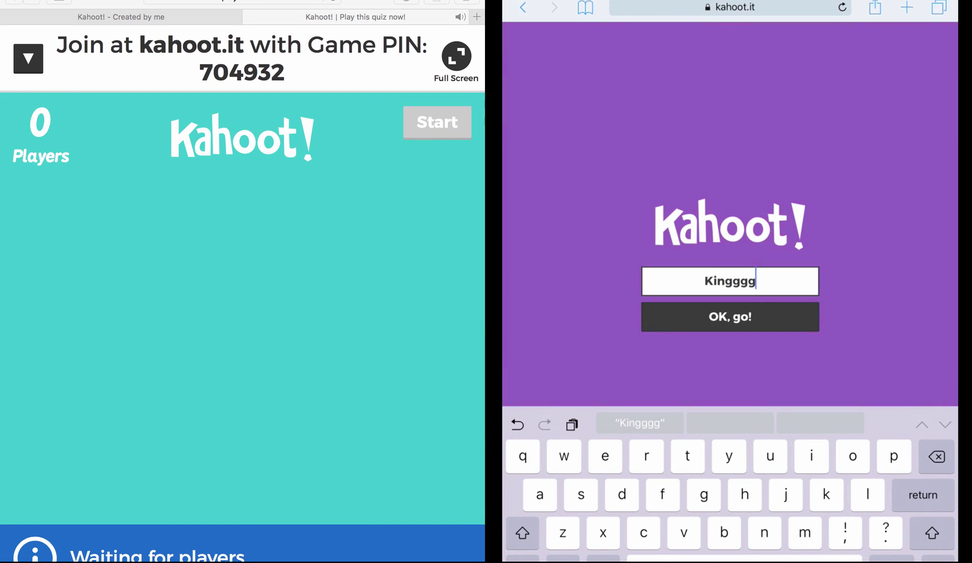
key("Return")
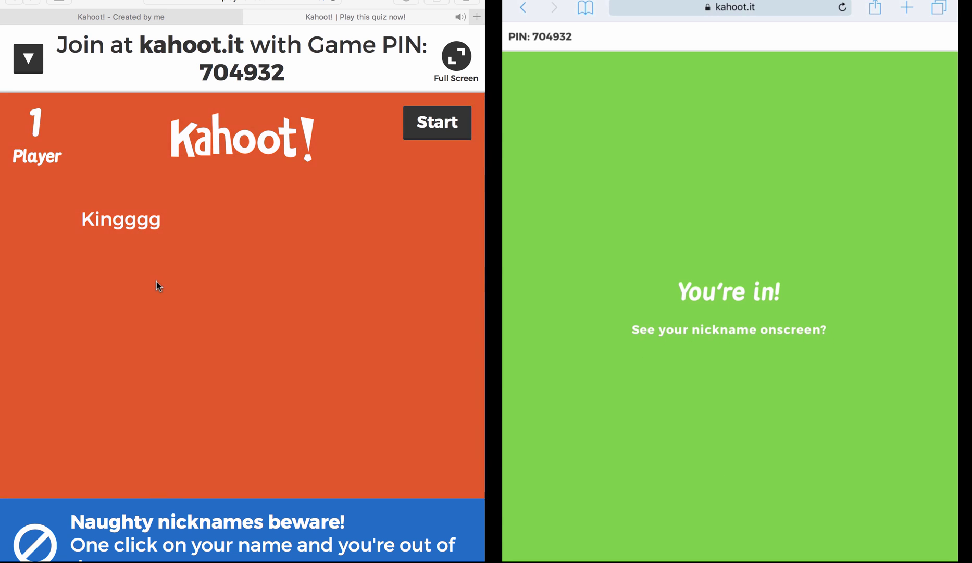
Step: Kick the joined player, then rejoin from the iPad with PIN 704932 and the student's name as nickname
left_click(122, 228)
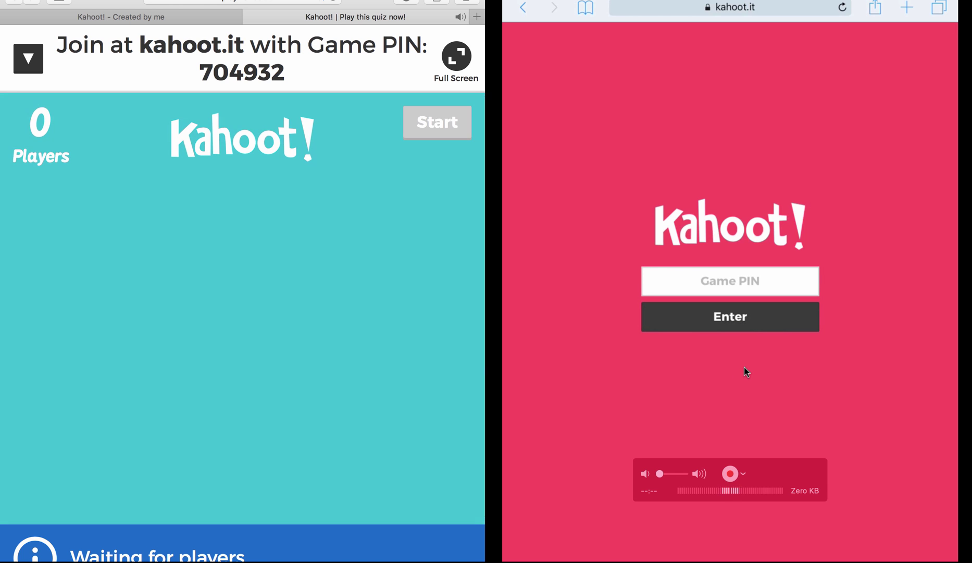
left_click(730, 281)
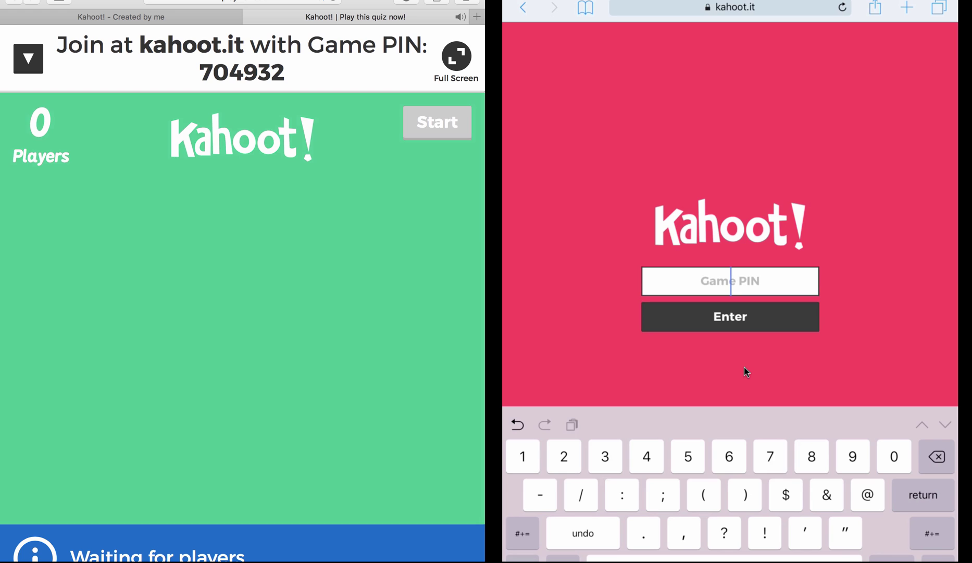
type("704")
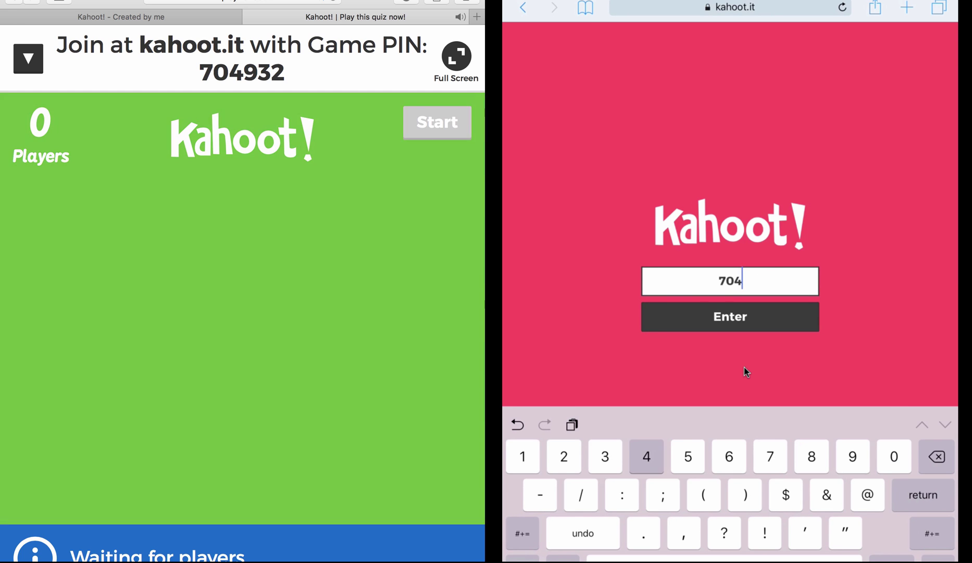
type("932")
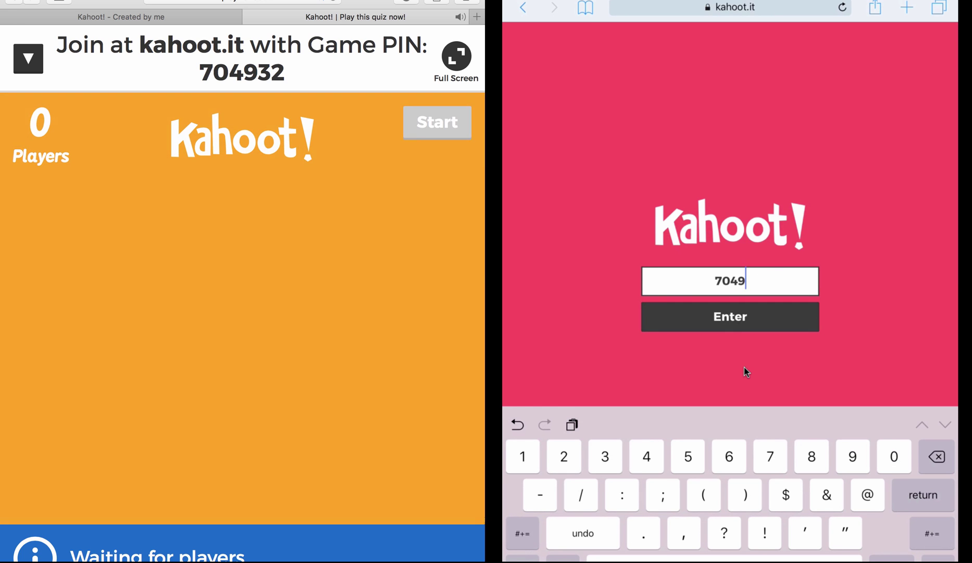
key("Return")
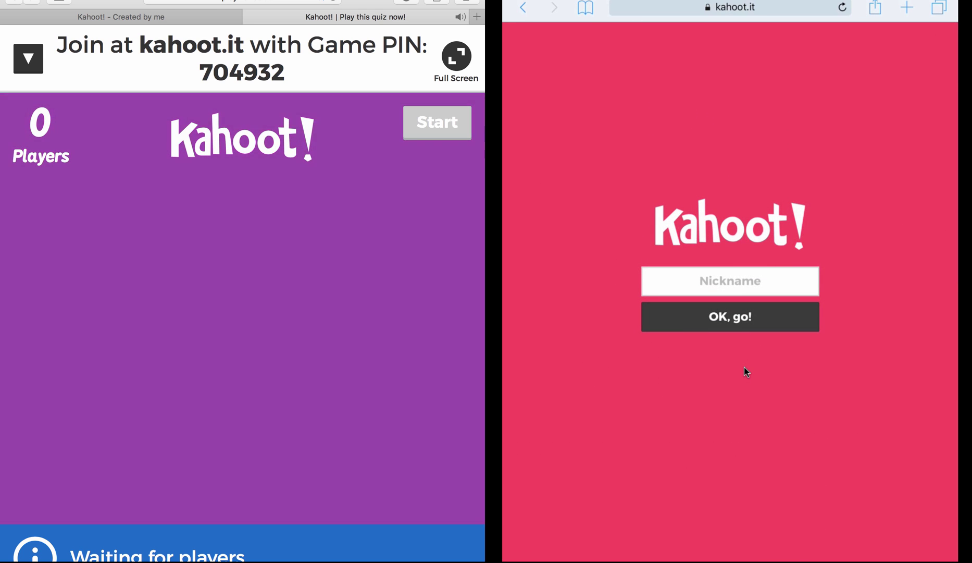
type("Ah")
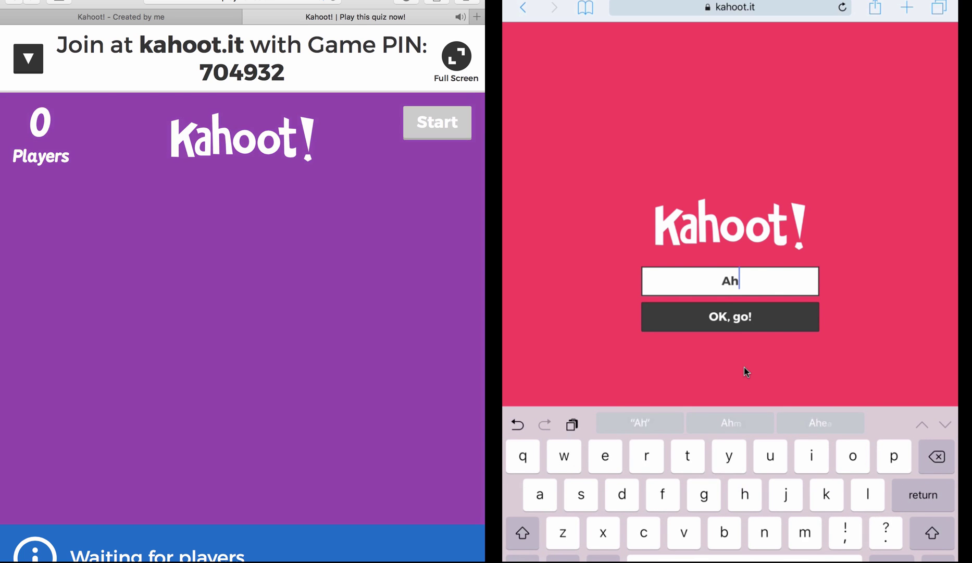
type("mad")
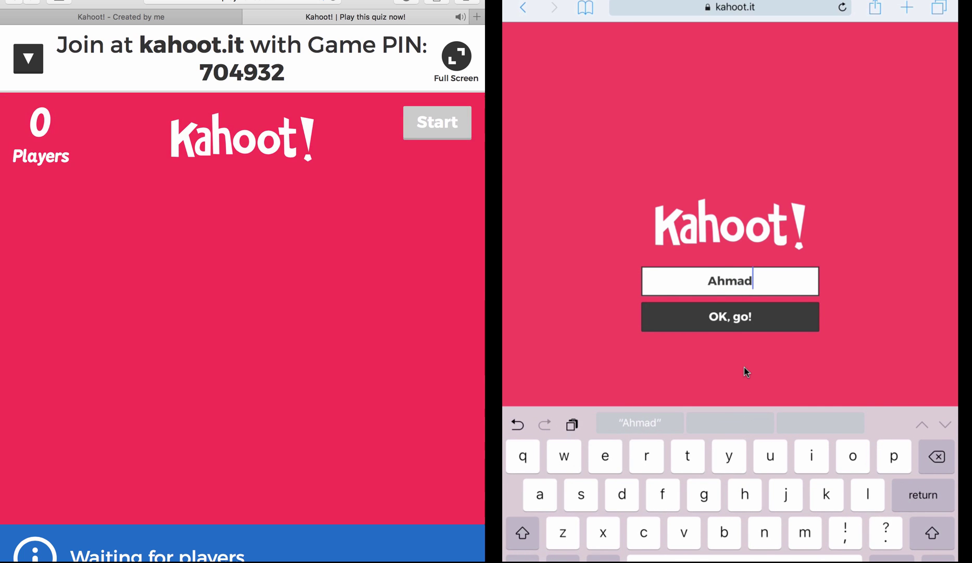
key("Return")
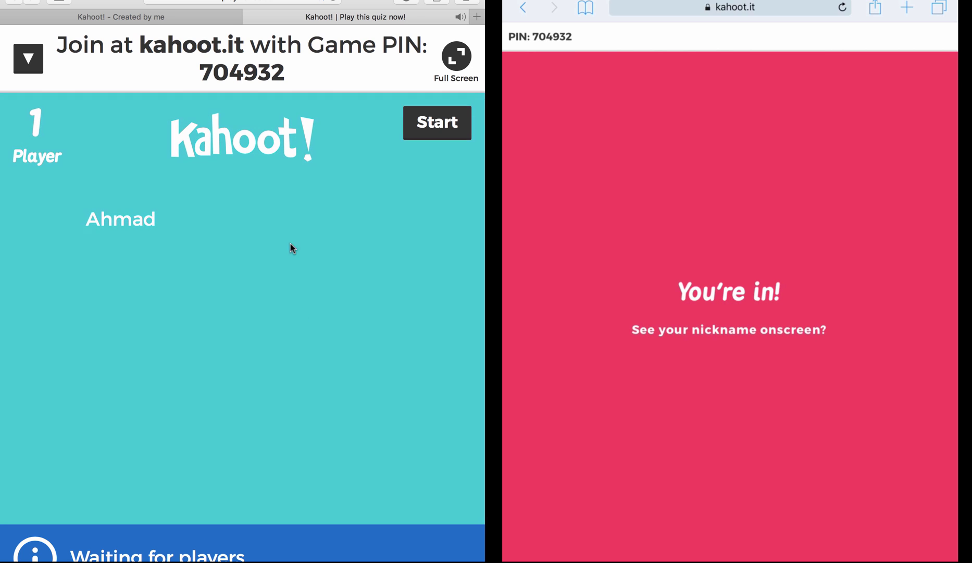
Step: Start the quiz, answer the polygon question False on the iPad, and show the scoreboard
left_click(436, 129)
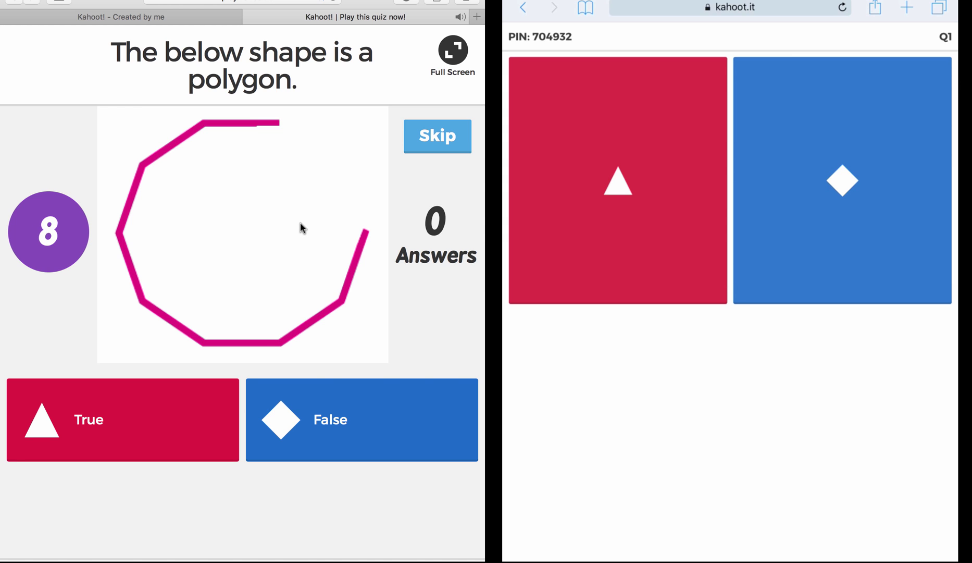
mouse_move(597, 179)
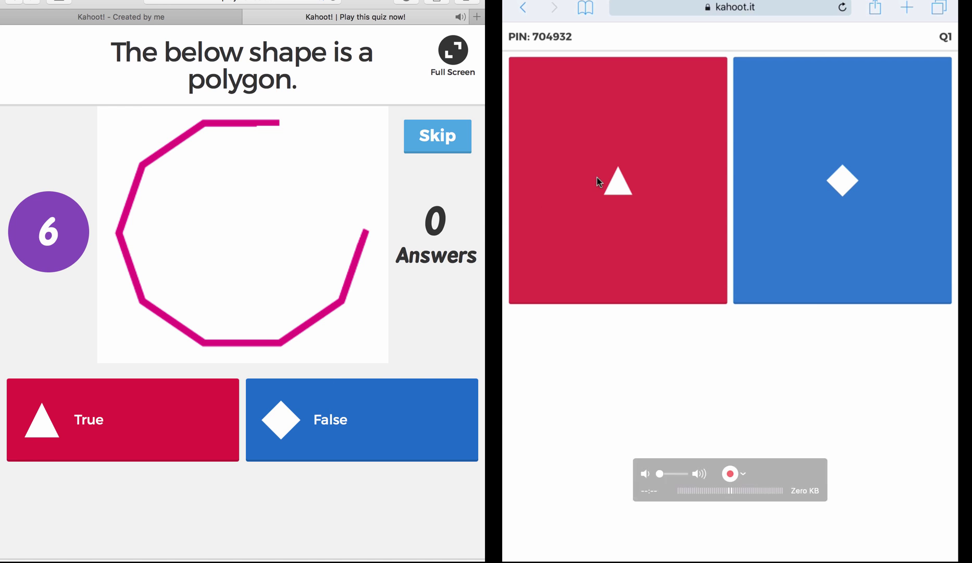
left_click(811, 207)
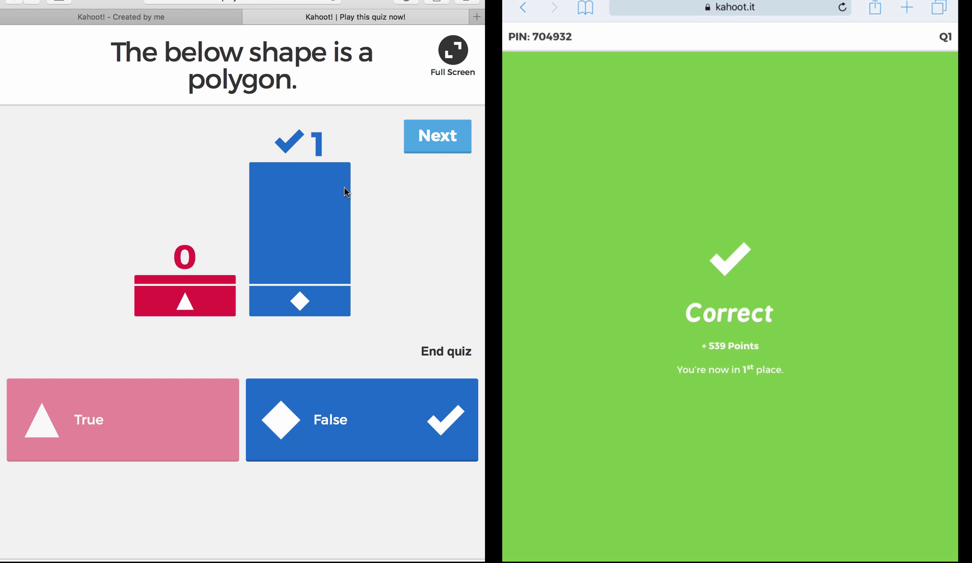
left_click(442, 141)
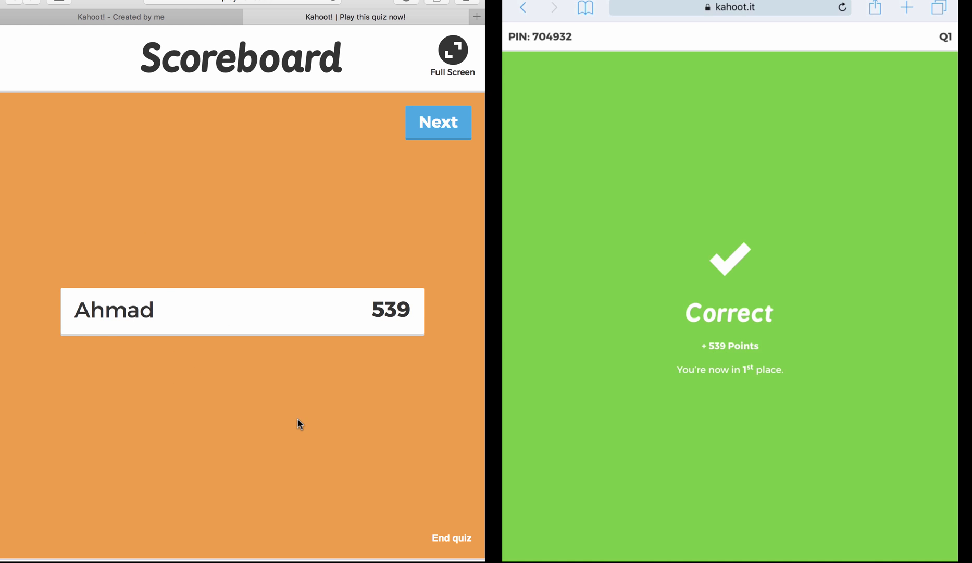
Step: Advance to question 2 and answer 360° on the iPad
left_click(444, 131)
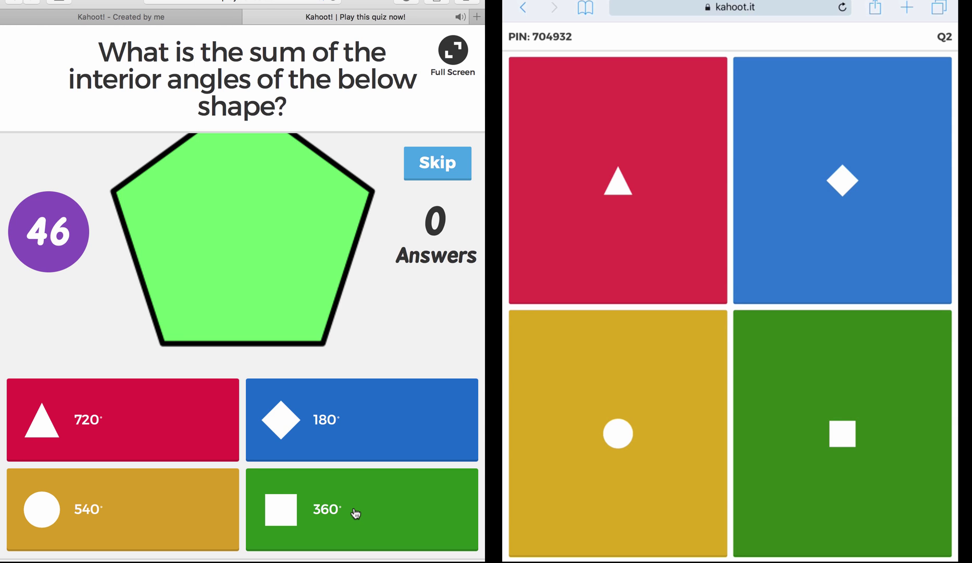
mouse_move(693, 196)
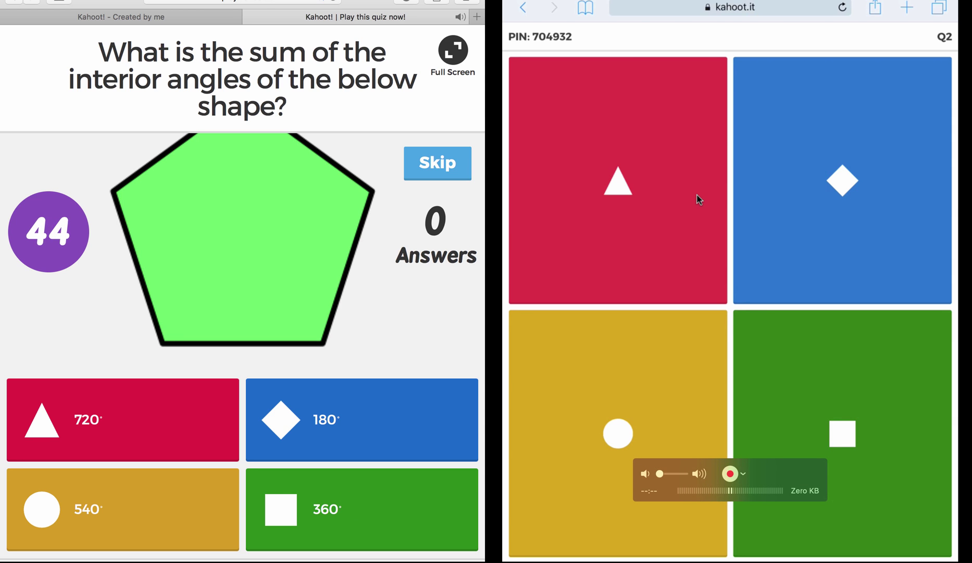
left_click(814, 382)
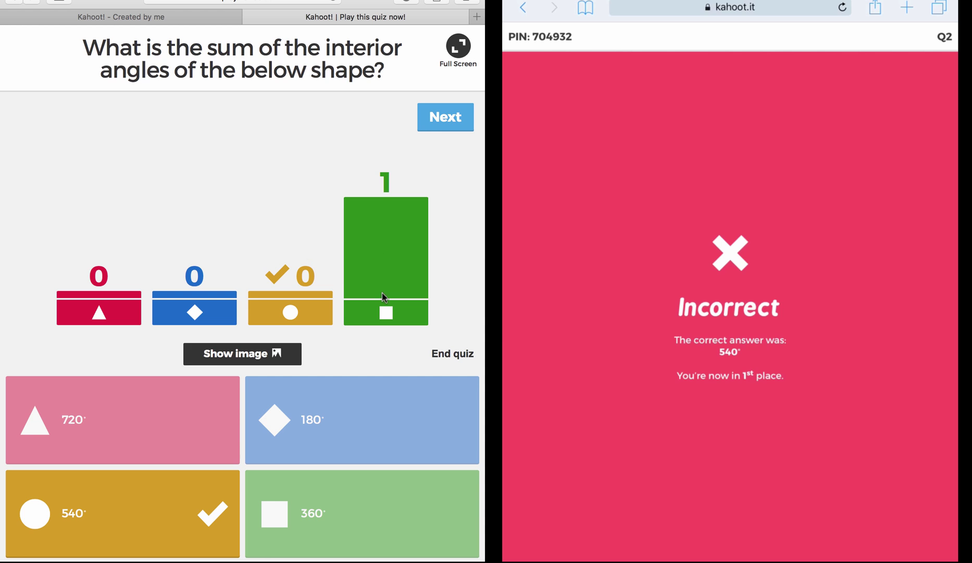
Step: Enlarge and close the pentagon image, then show the scoreboard
left_click(242, 364)
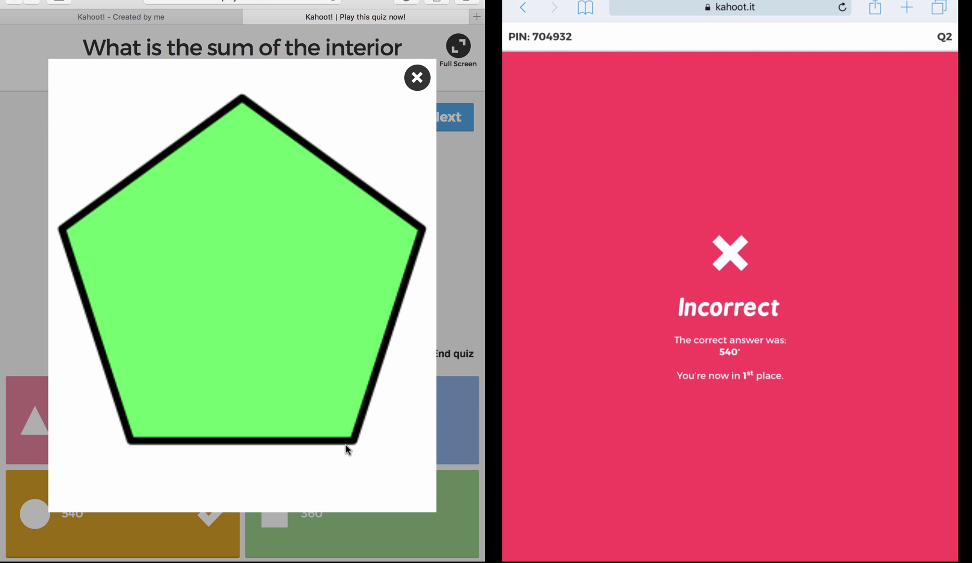
left_click(417, 79)
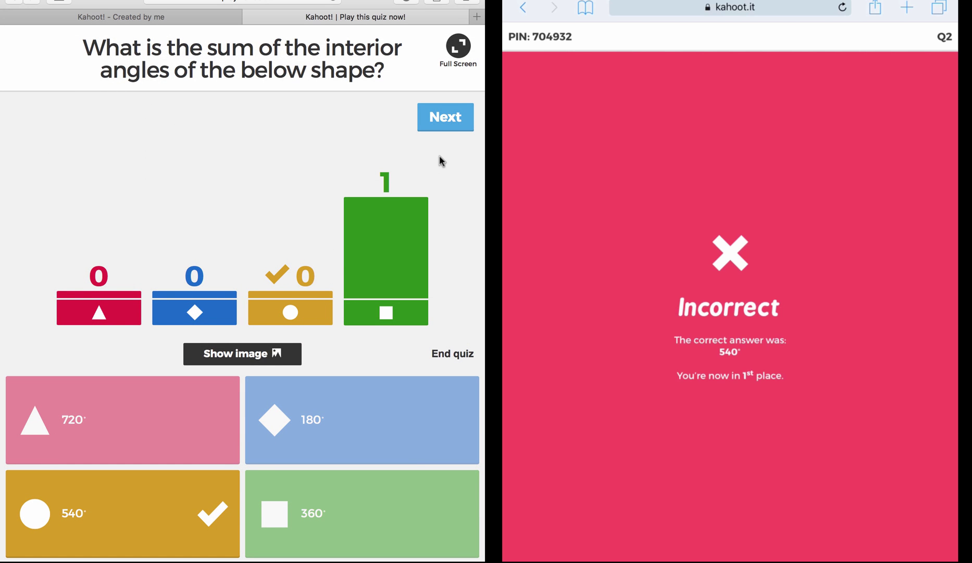
left_click(446, 125)
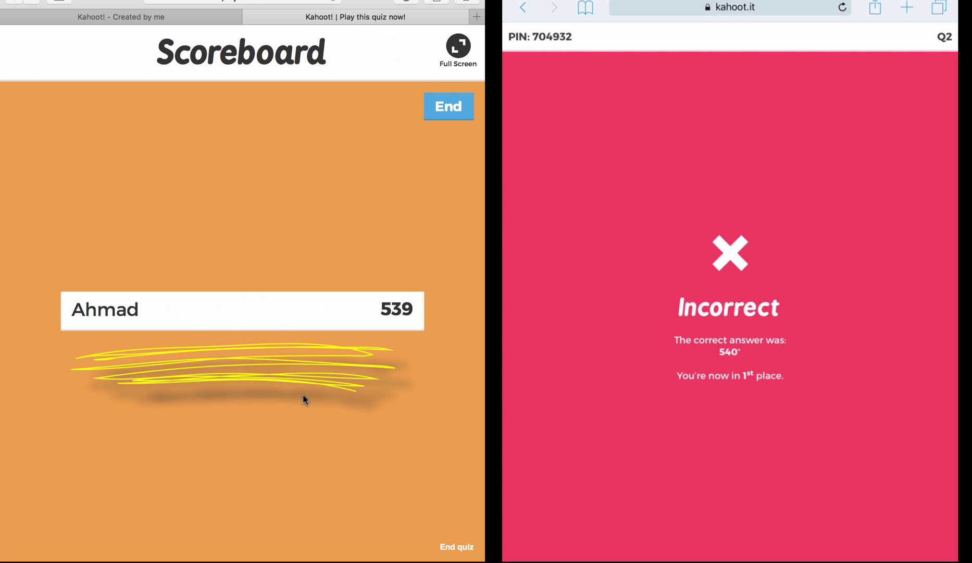
Step: End the game and rate it on the iPad: four stars, both thumbs-up, and the happy smiley
left_click(448, 109)
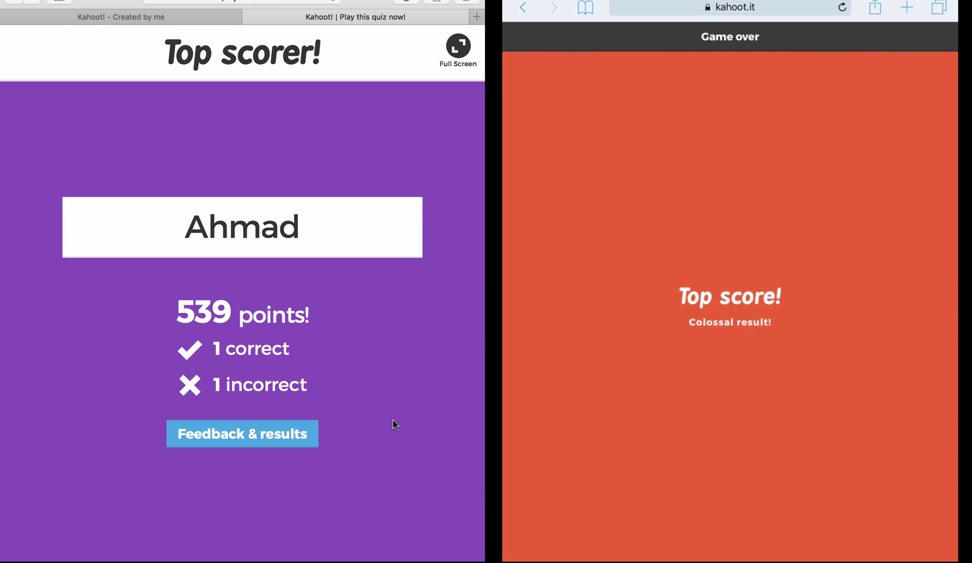
left_click(242, 438)
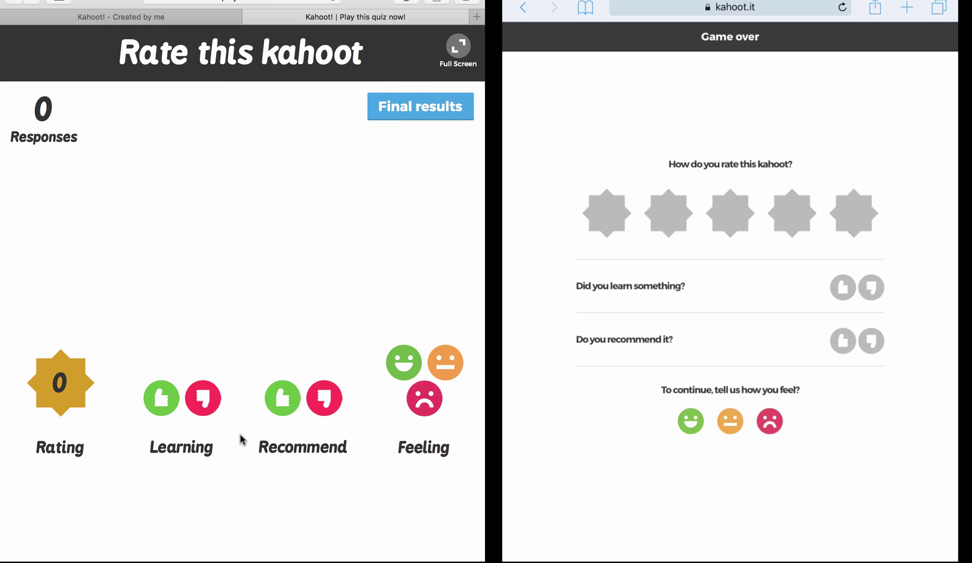
mouse_move(618, 121)
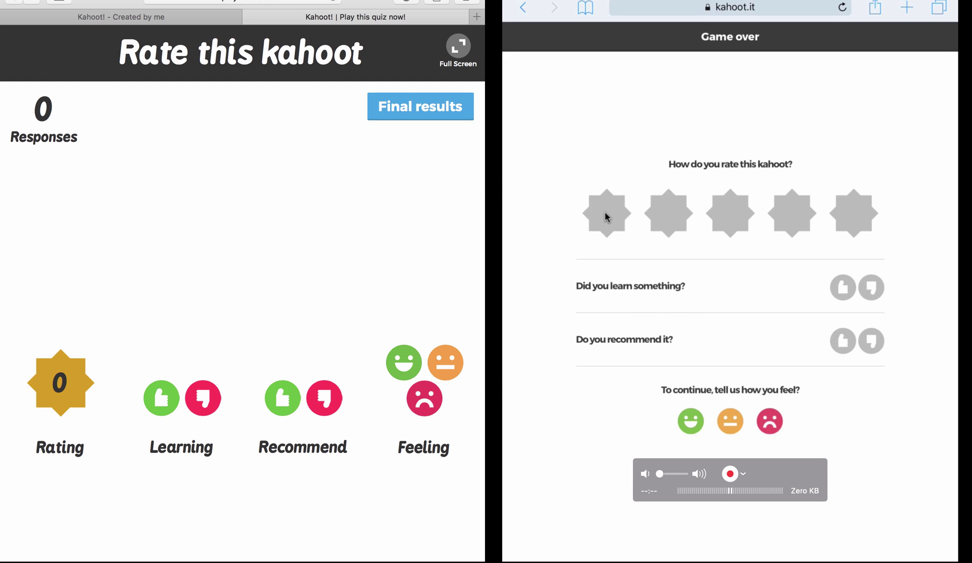
left_click(796, 229)
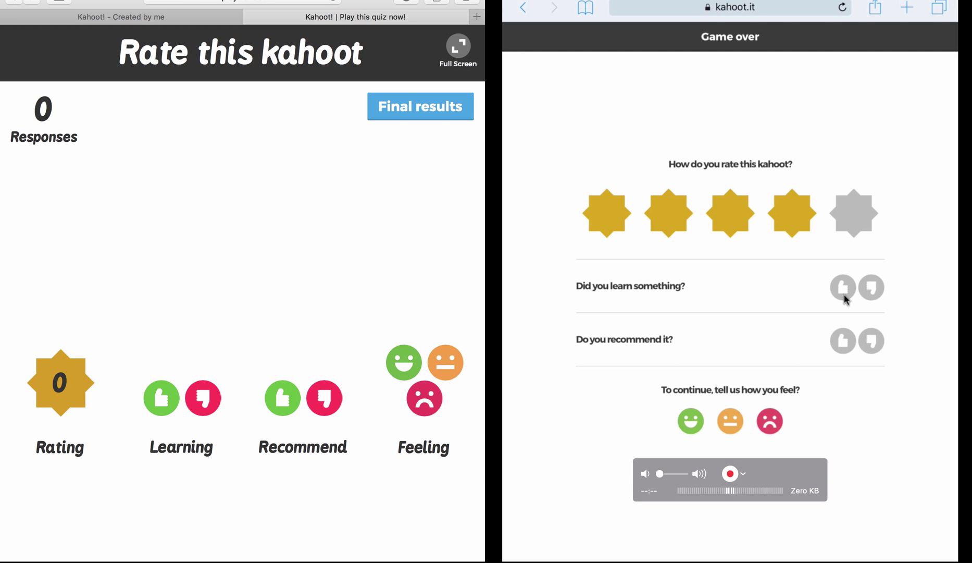
left_click(844, 295)
left_click(843, 344)
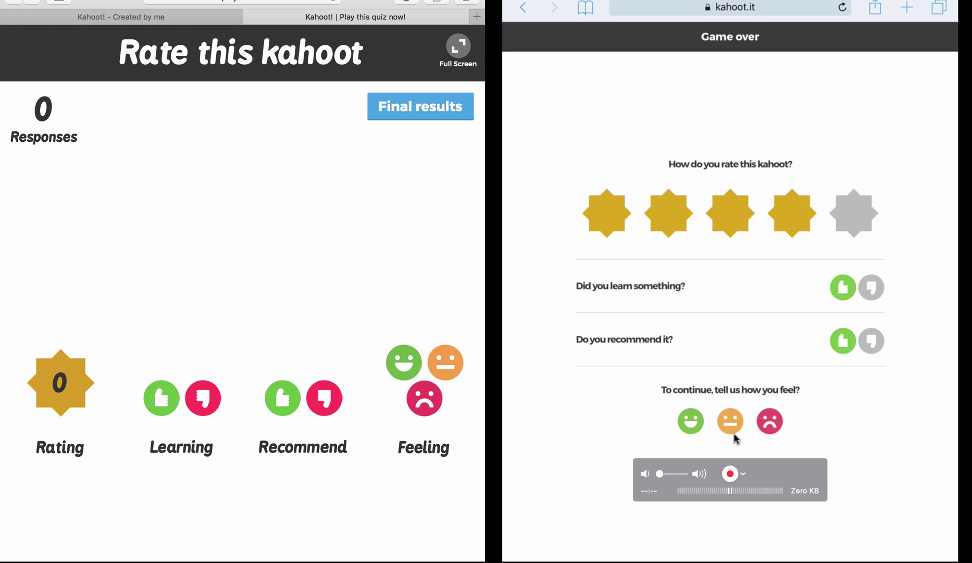
left_click(693, 428)
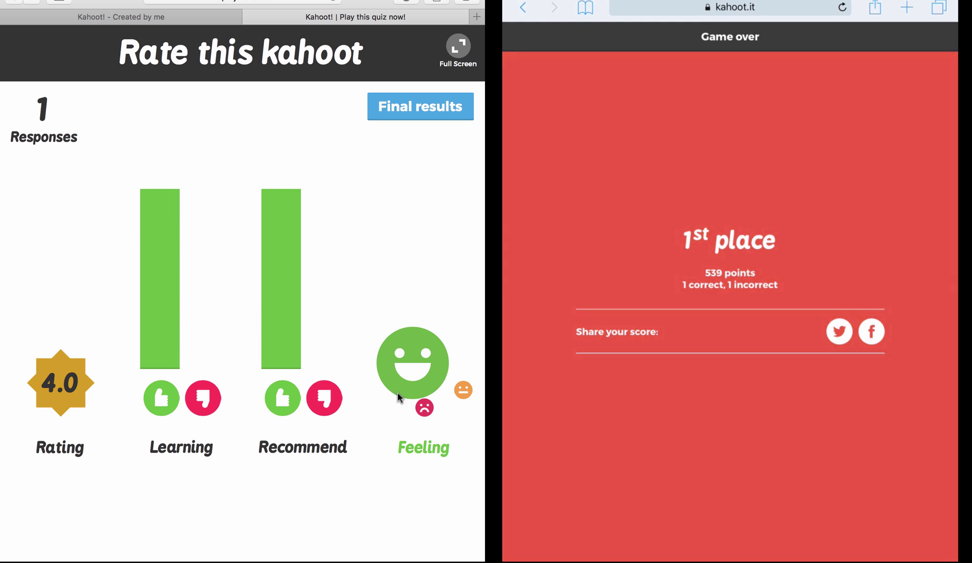
key("ctrl+super+n")
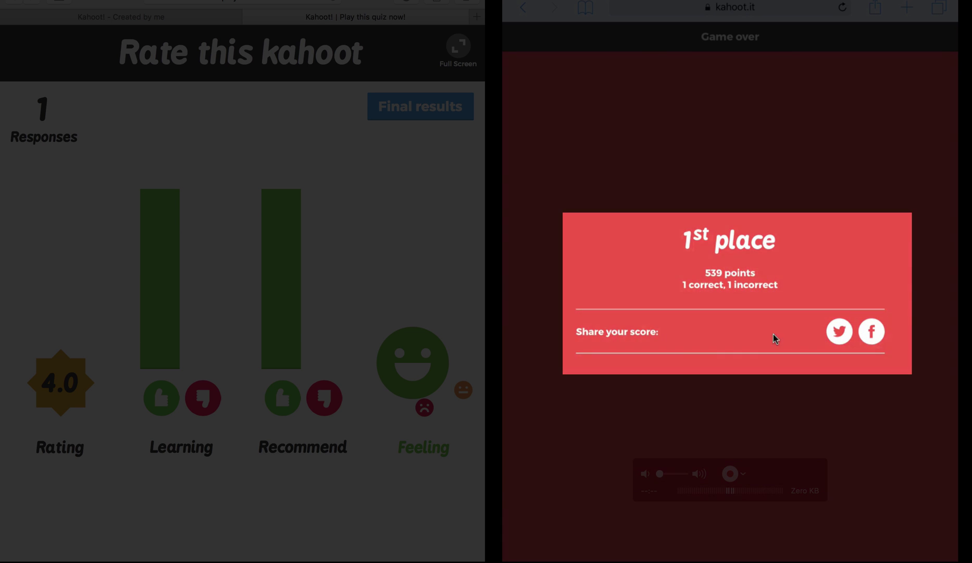
Step: Show the final results, download them via Save results, then return to the Created by me list
left_click(421, 163)
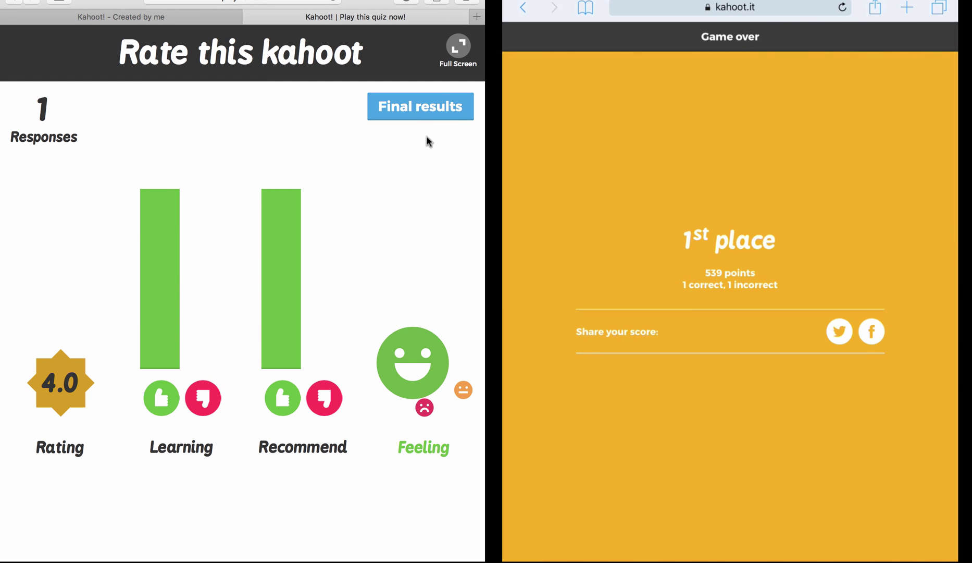
left_click(426, 109)
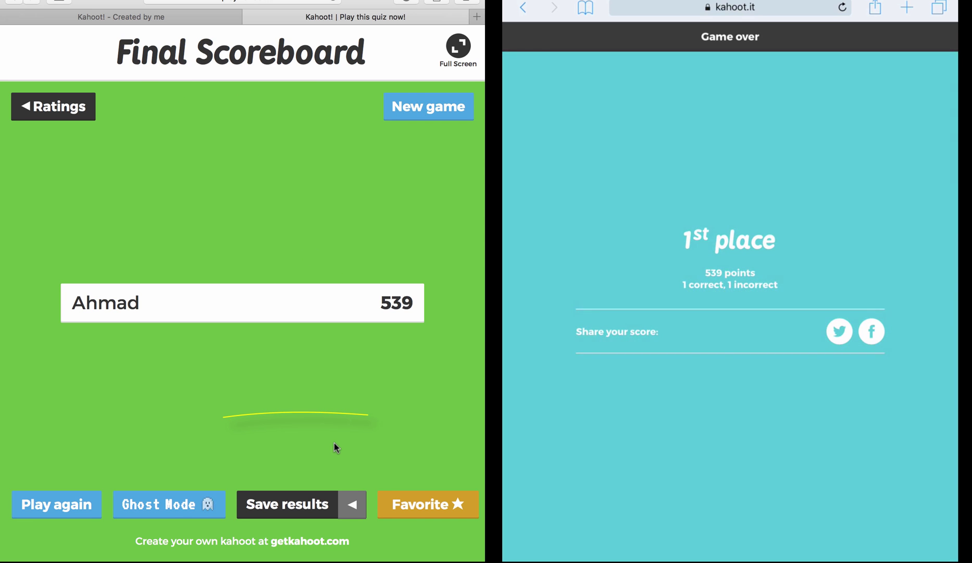
left_click(352, 508)
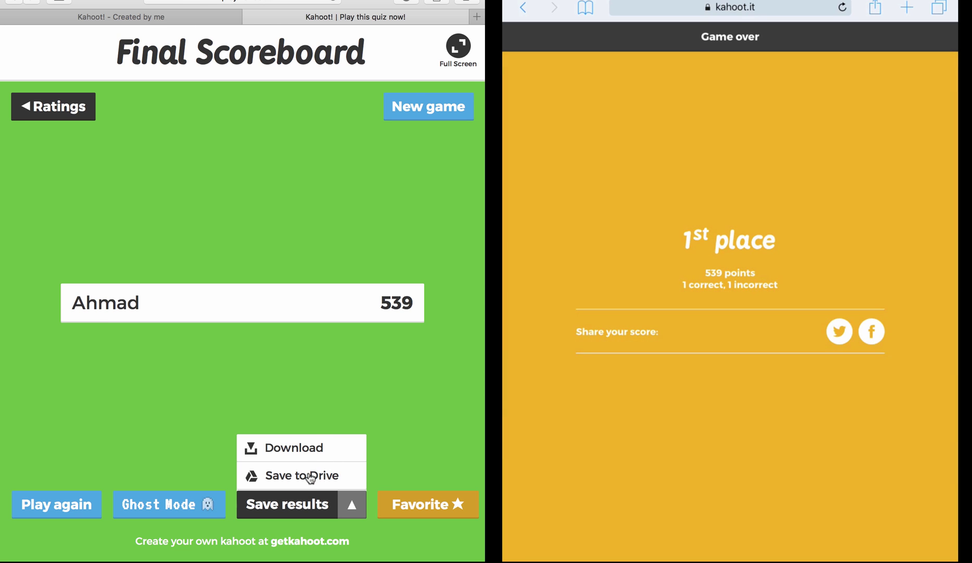
left_click(300, 446)
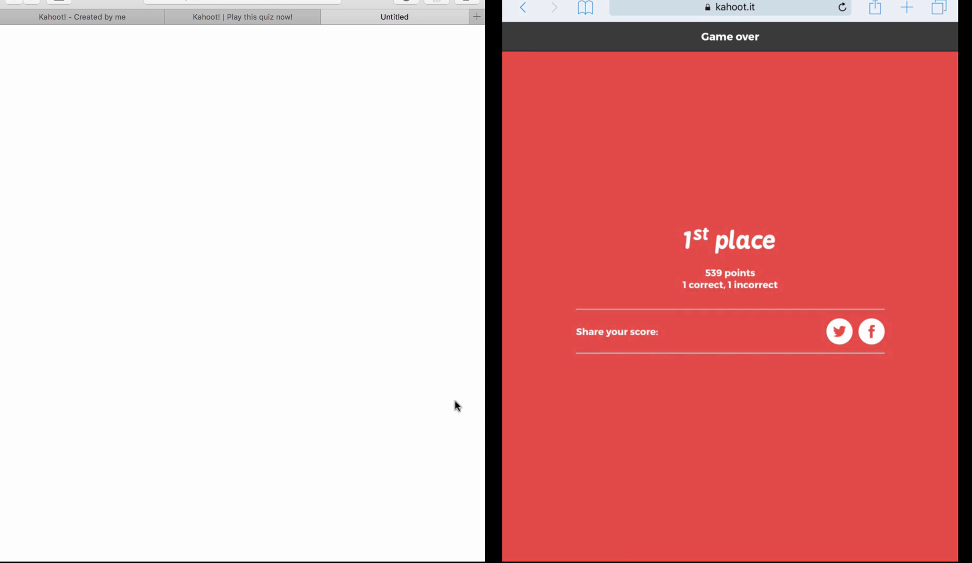
left_click(235, 19)
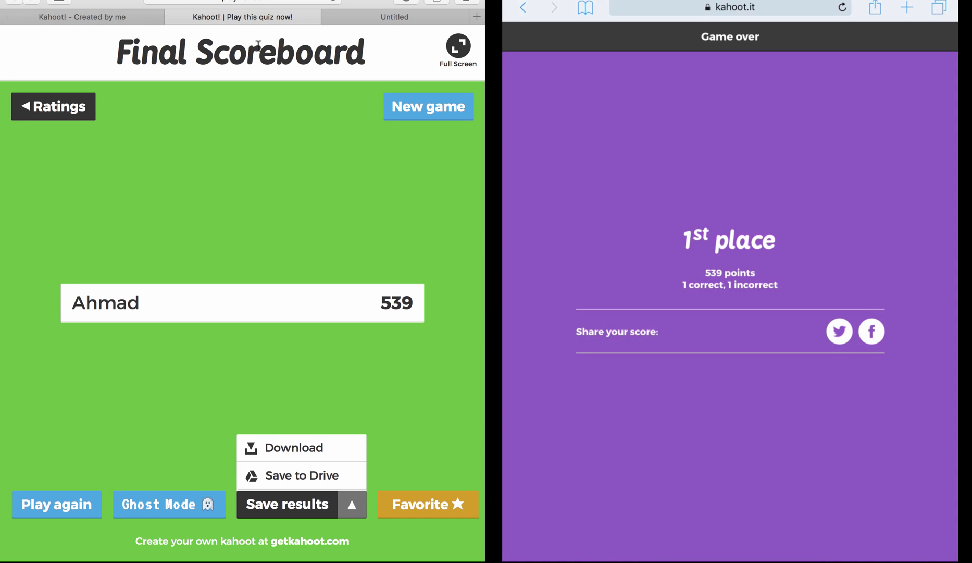
left_click(109, 20)
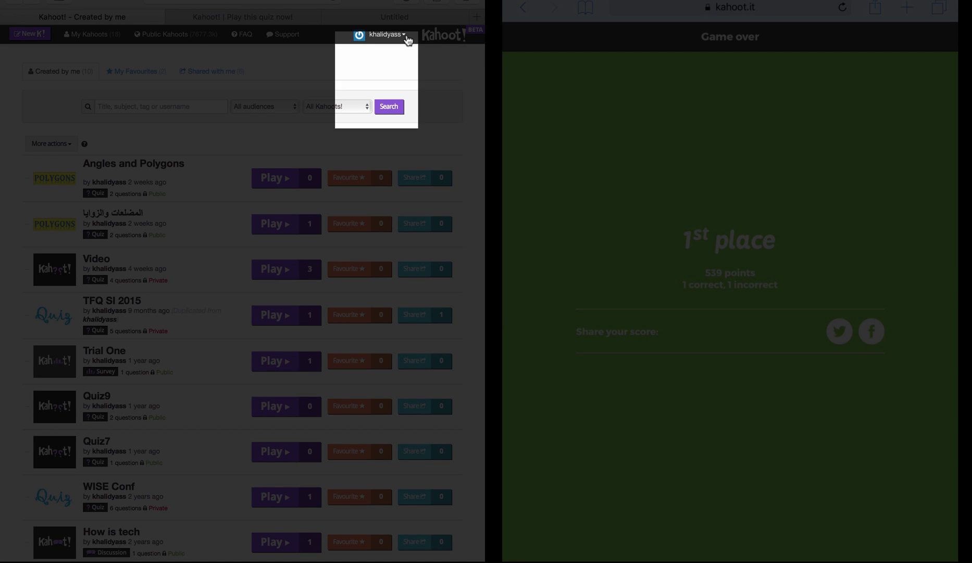
Step: Go to My Results from the account menu to list past games
left_click(406, 37)
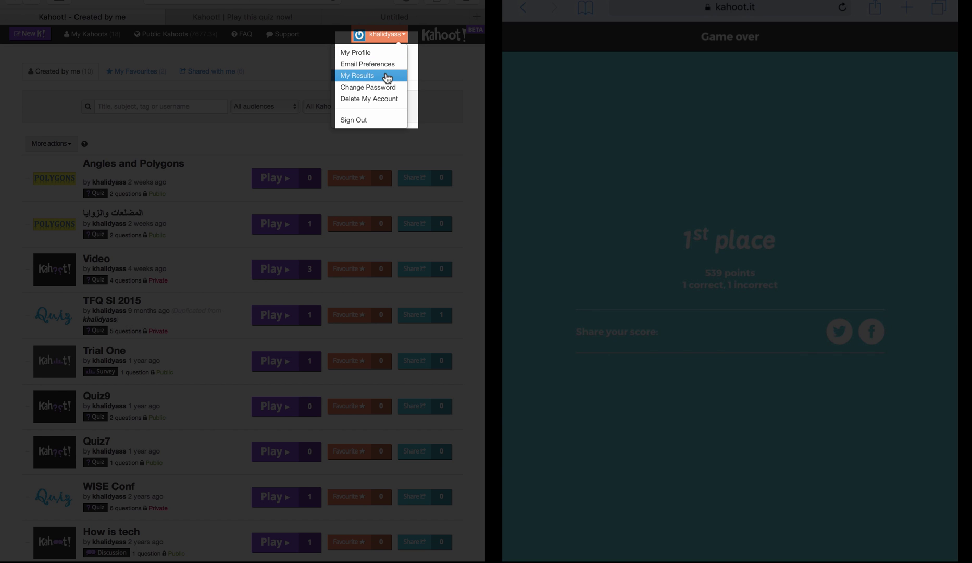
left_click(387, 77)
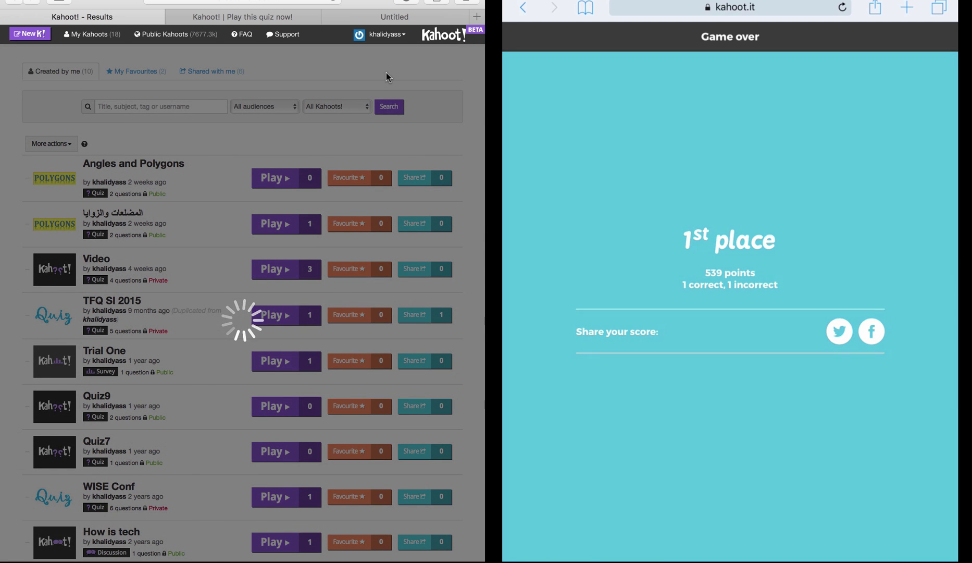